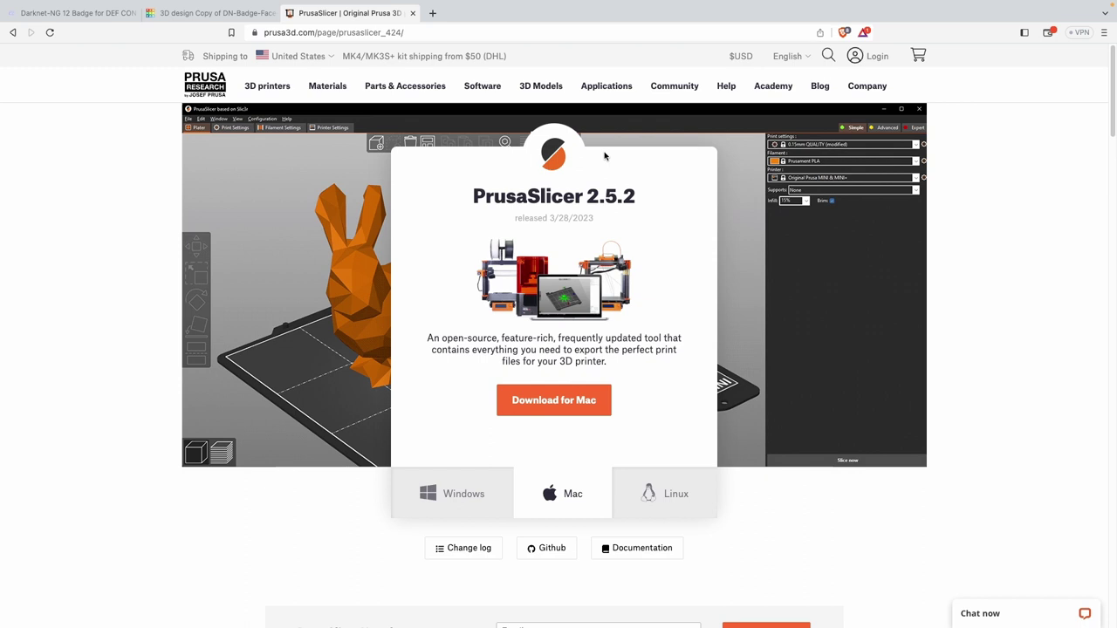
Save the PrusaSlicer 2.5.2 Mac installer to Downloads and check its download progress.
click(562, 412)
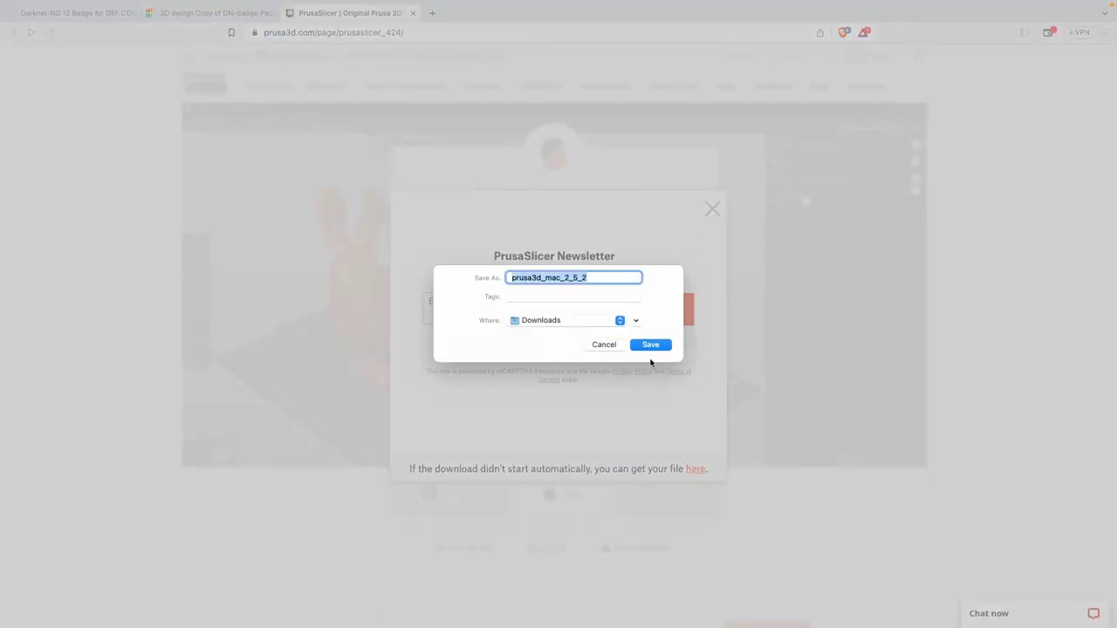
click(651, 345)
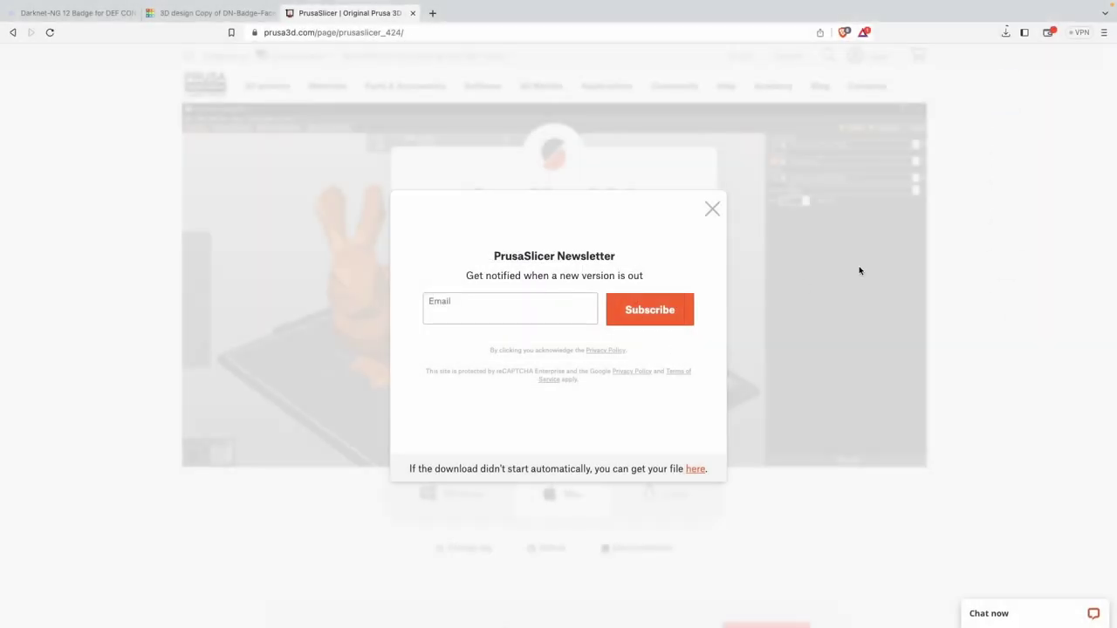
click(1003, 34)
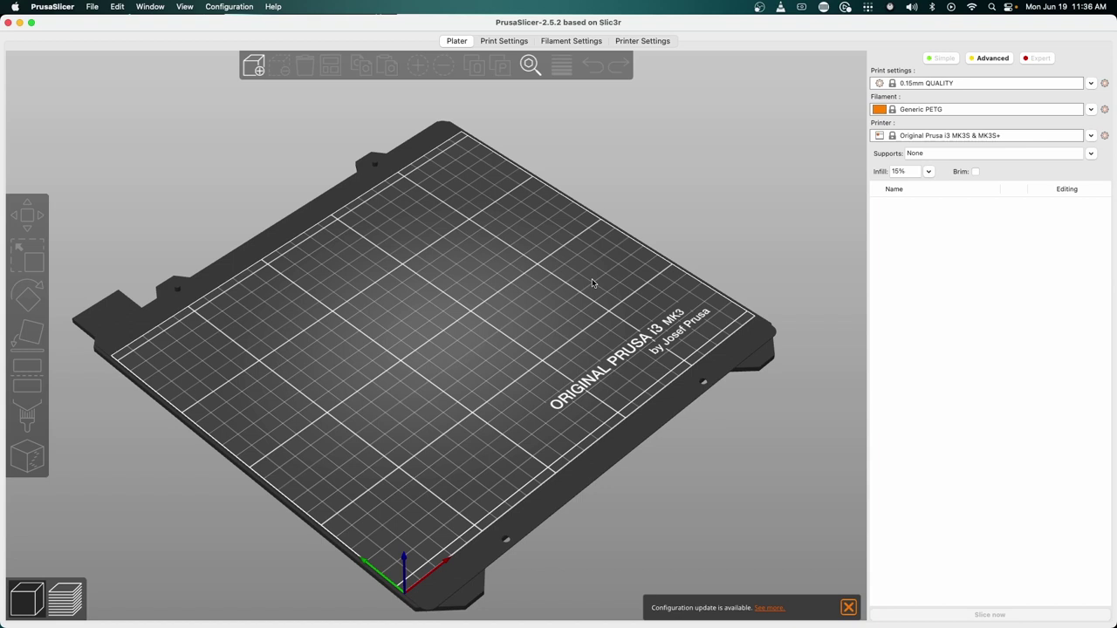
Launch the Add/Remove printers wizard from the Printer Settings profile list.
click(643, 42)
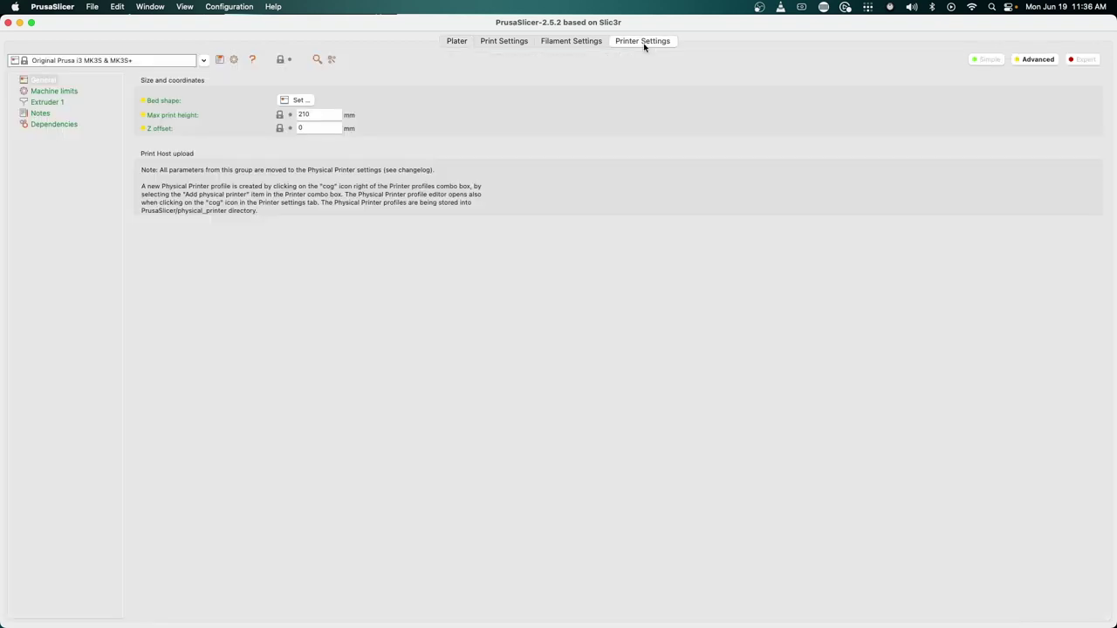
click(201, 62)
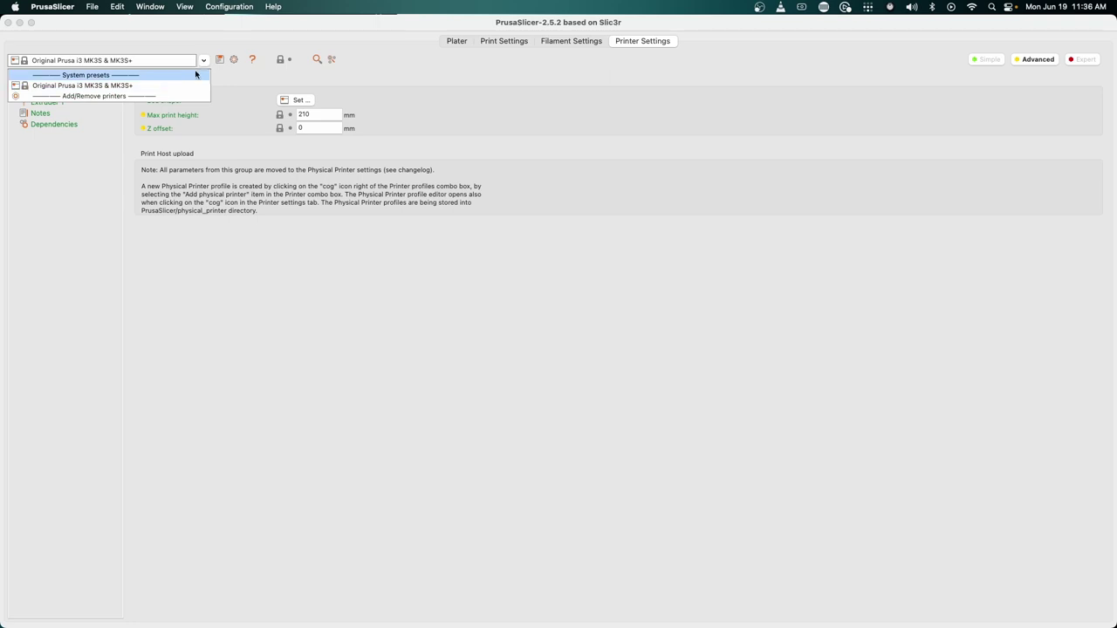
click(183, 96)
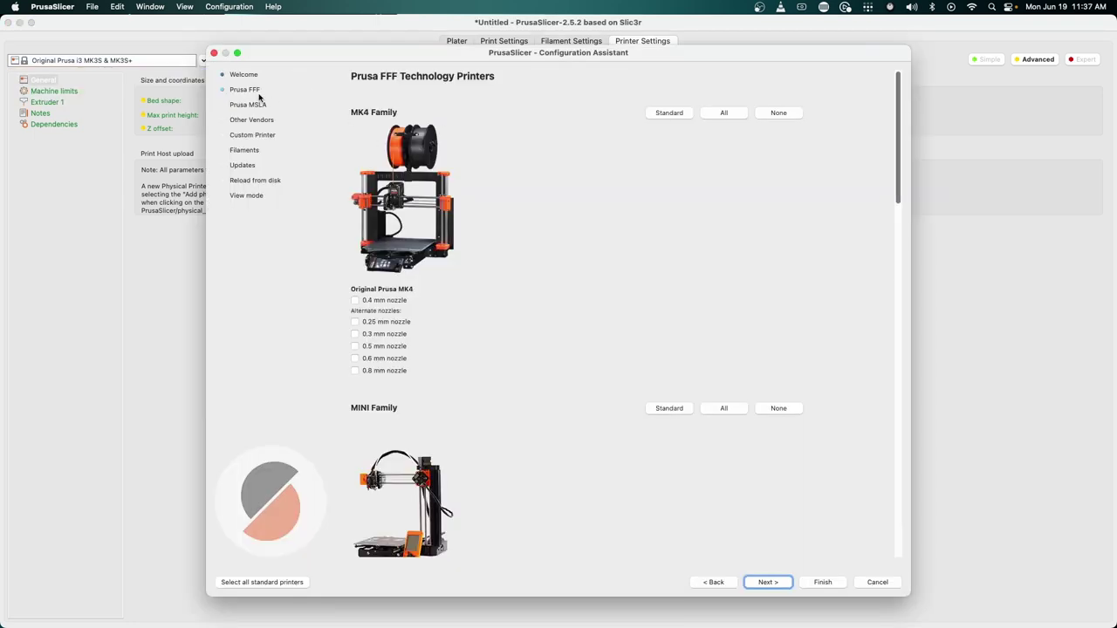
Browse the other vendors, custom printer and MSLA pages, then review the Prusa FFF printer list.
click(268, 120)
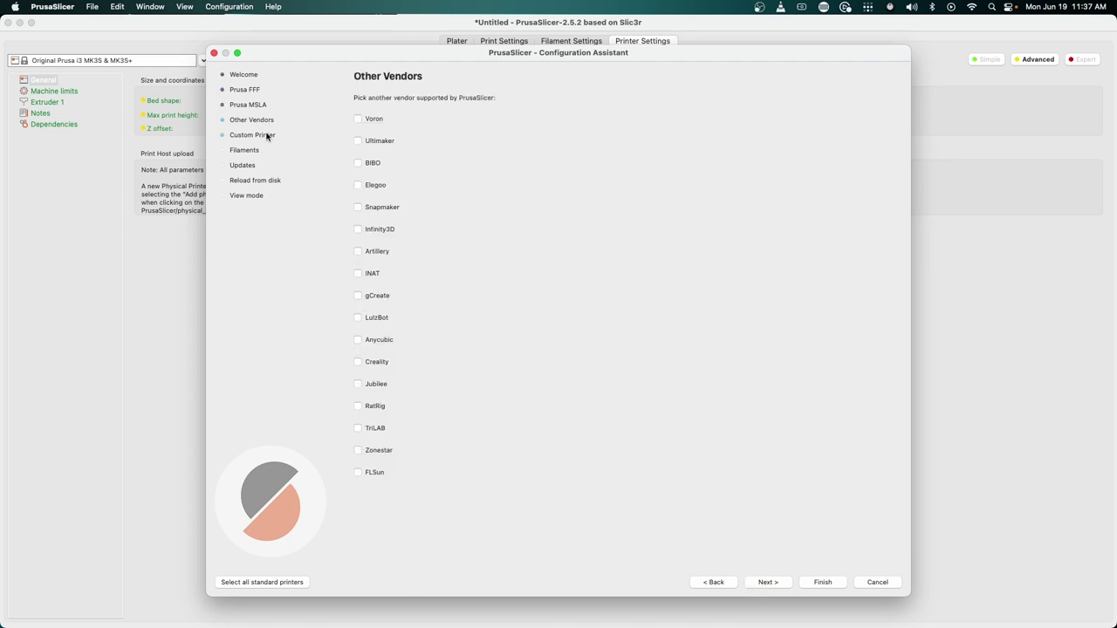
click(268, 136)
click(261, 120)
click(256, 105)
click(254, 91)
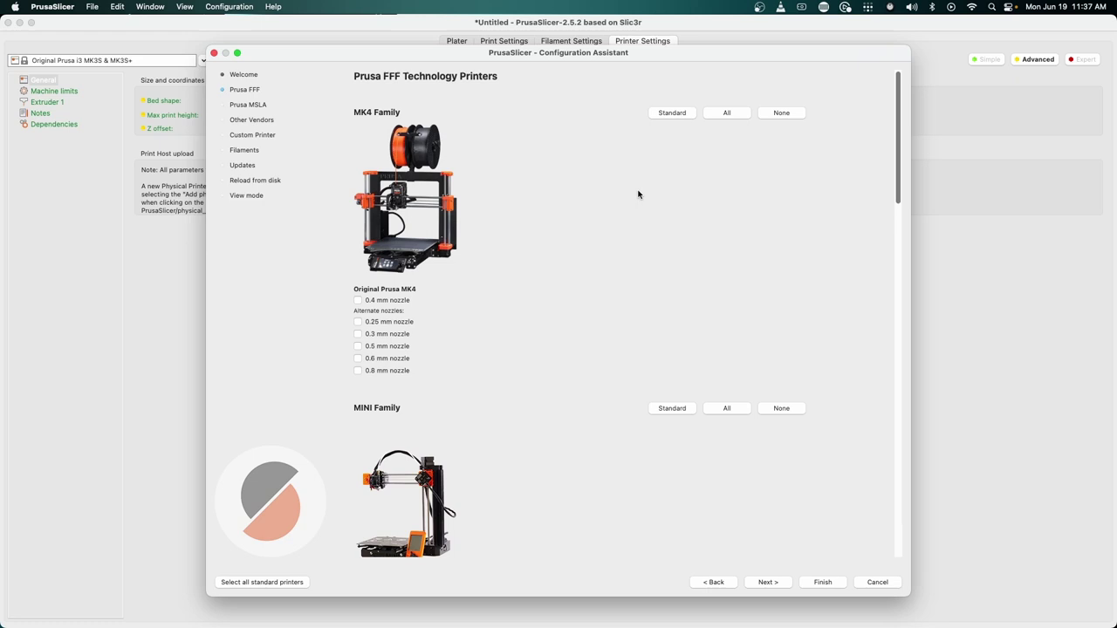
scroll(580, 274, down, 5)
scroll(581, 274, down, 10)
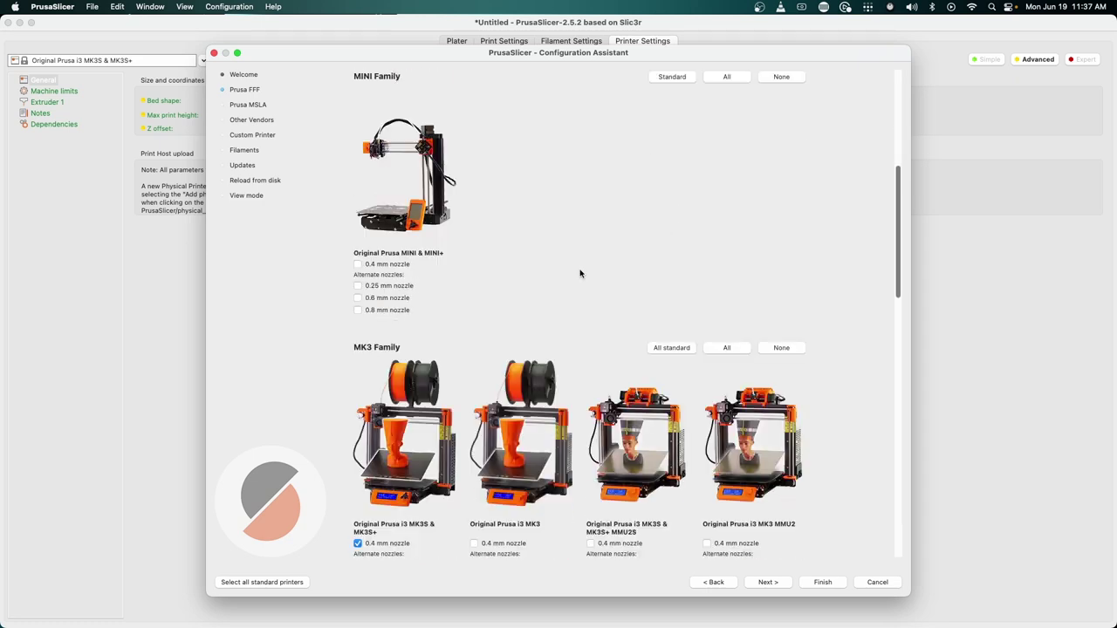
scroll(511, 246, up, 1)
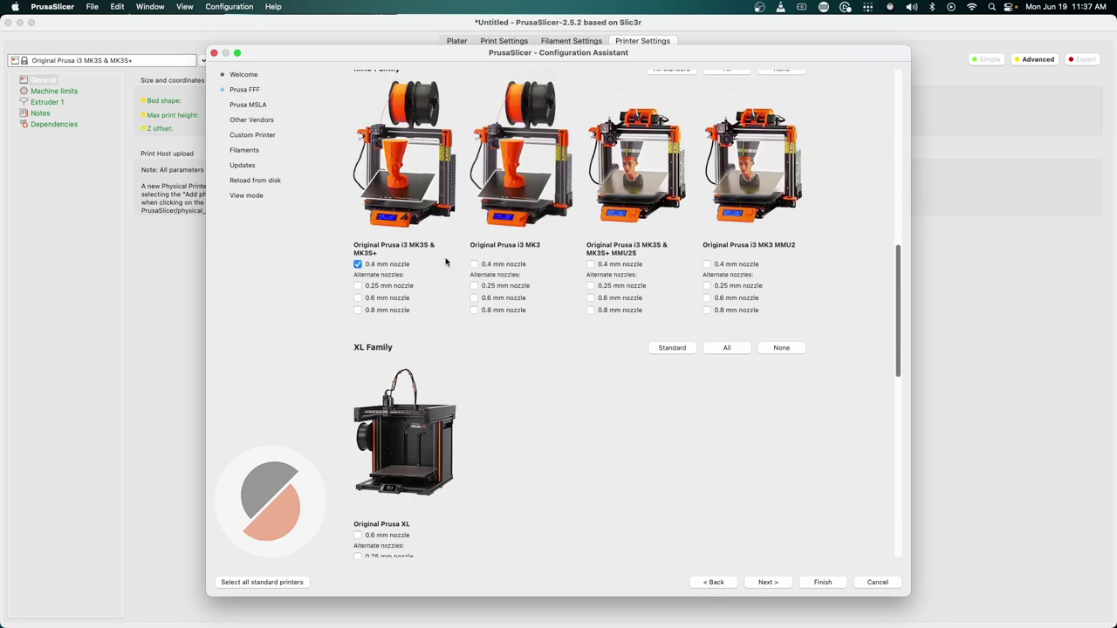
Keep the MK3S & MK3S+ 0.4 mm nozzle printer, current filaments and automatic updates.
click(767, 585)
click(764, 583)
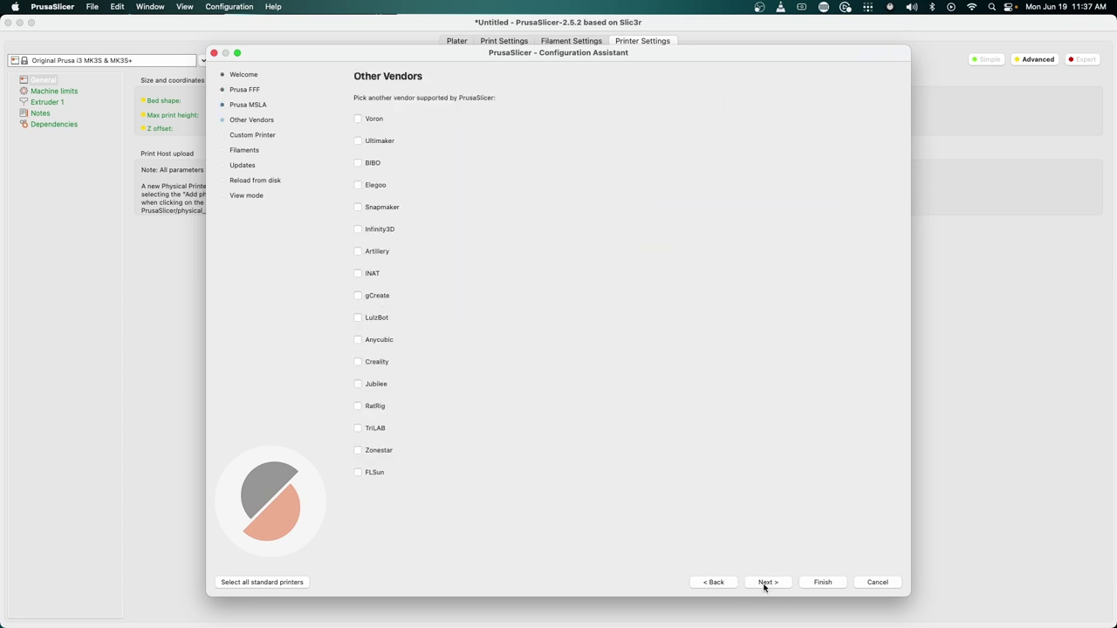
click(764, 583)
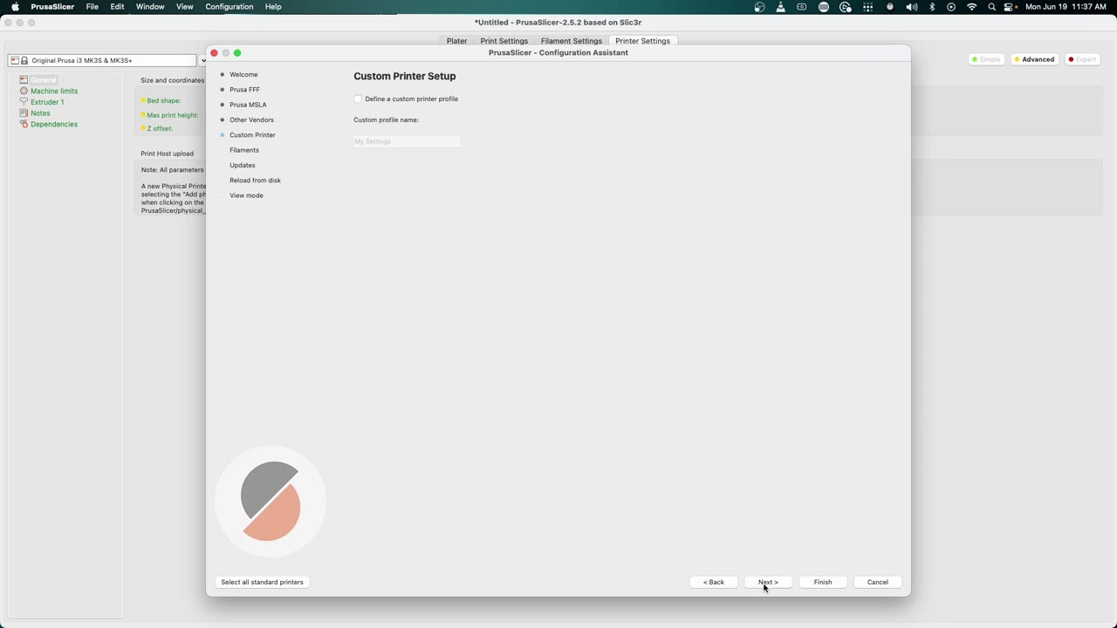
click(764, 582)
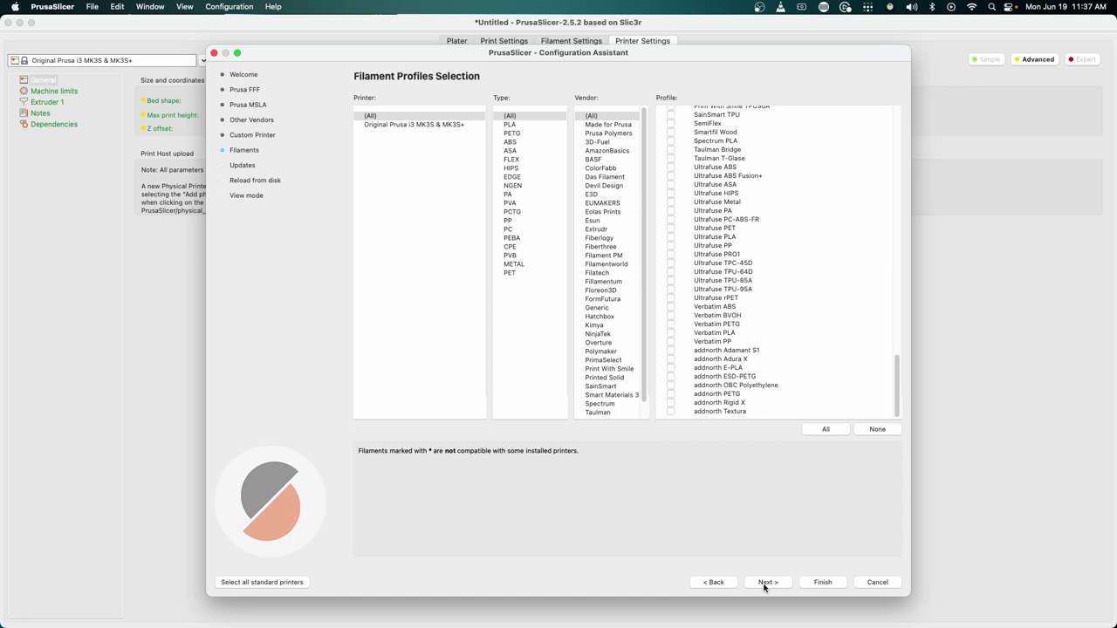
click(764, 583)
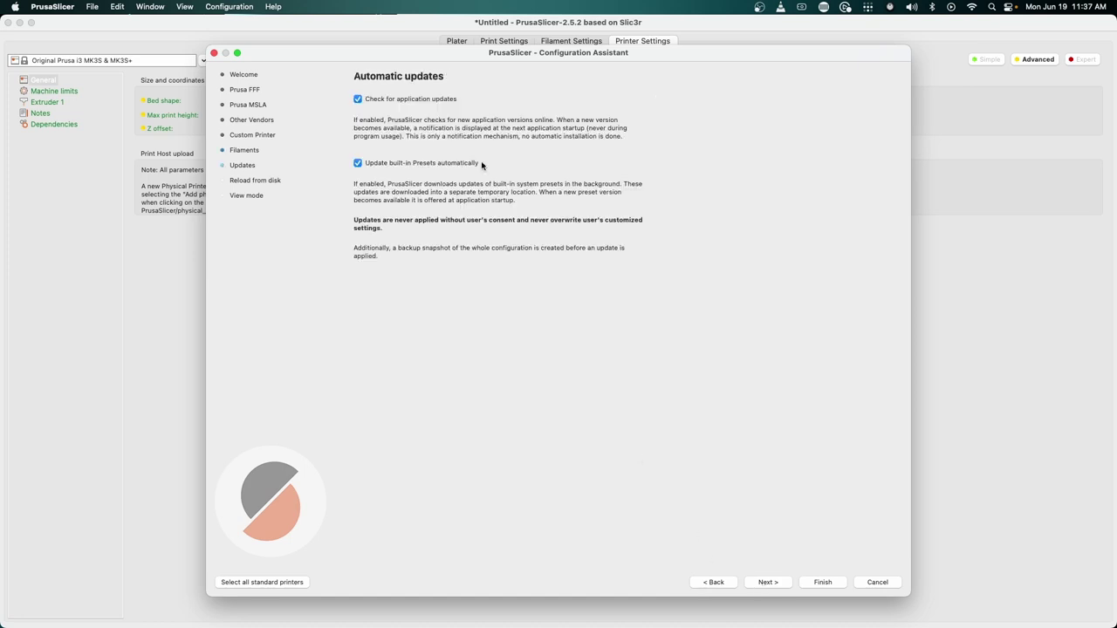
click(767, 583)
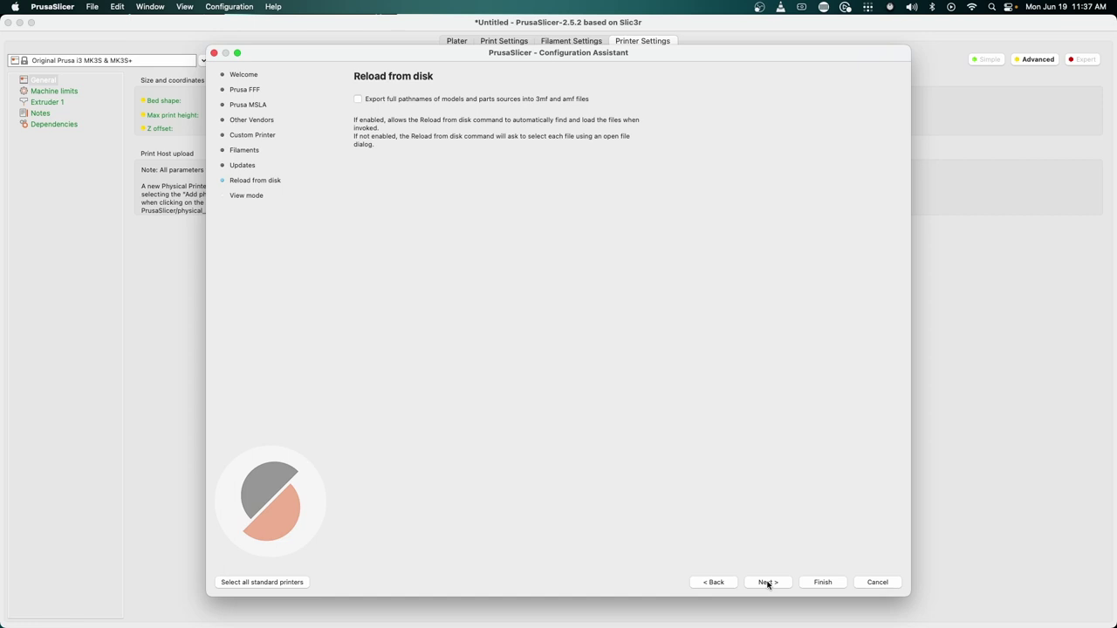
click(767, 583)
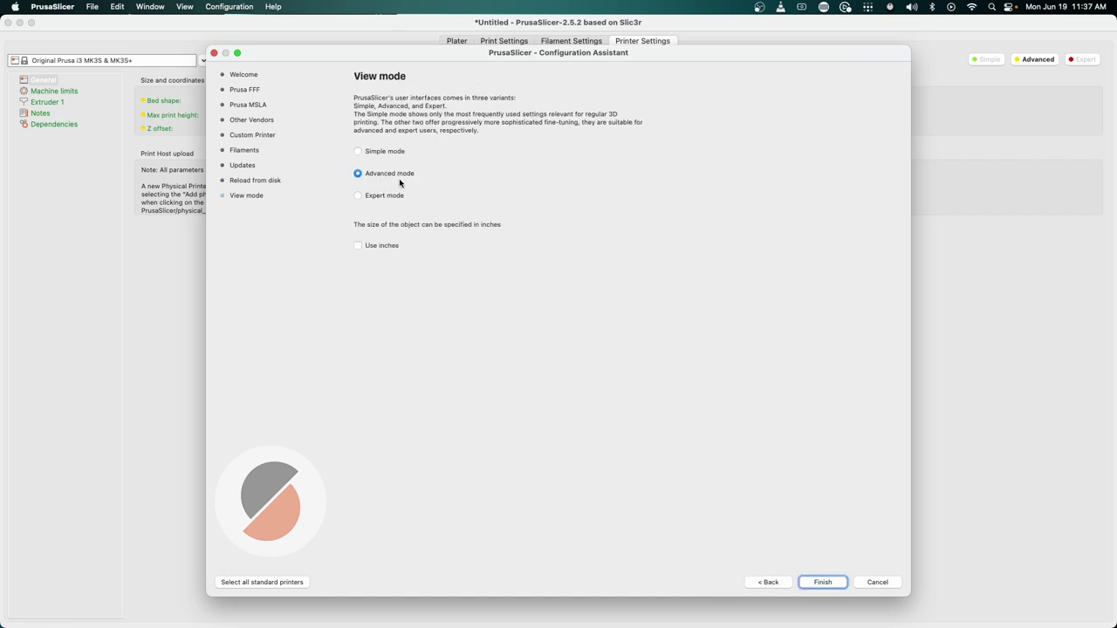
Finish the wizard in Advanced mode and return to the Plater's empty bed.
click(831, 587)
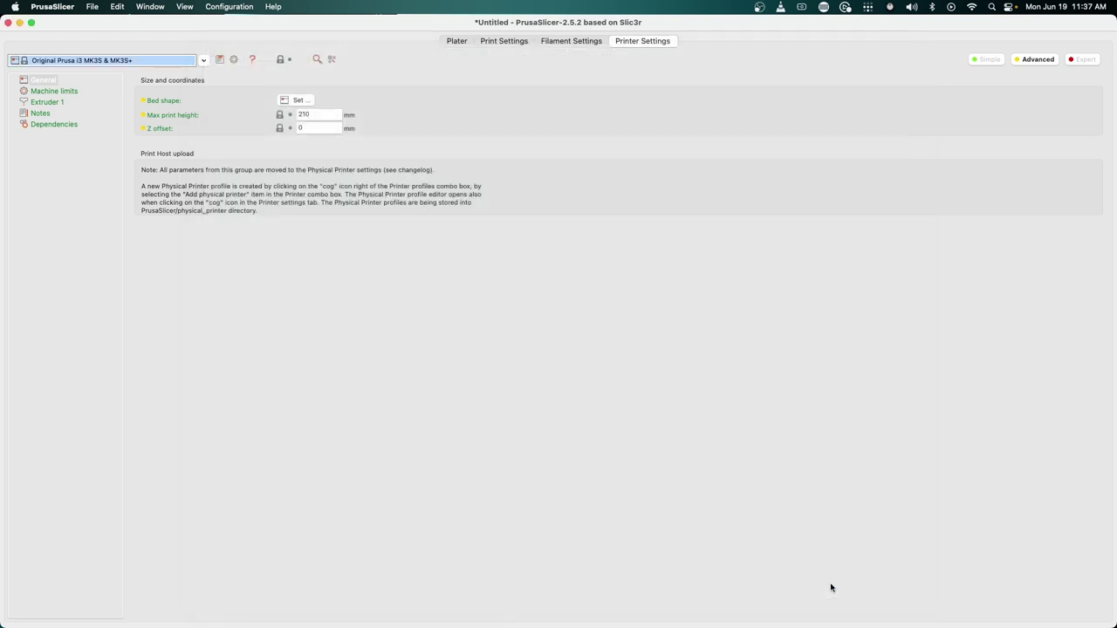
click(457, 42)
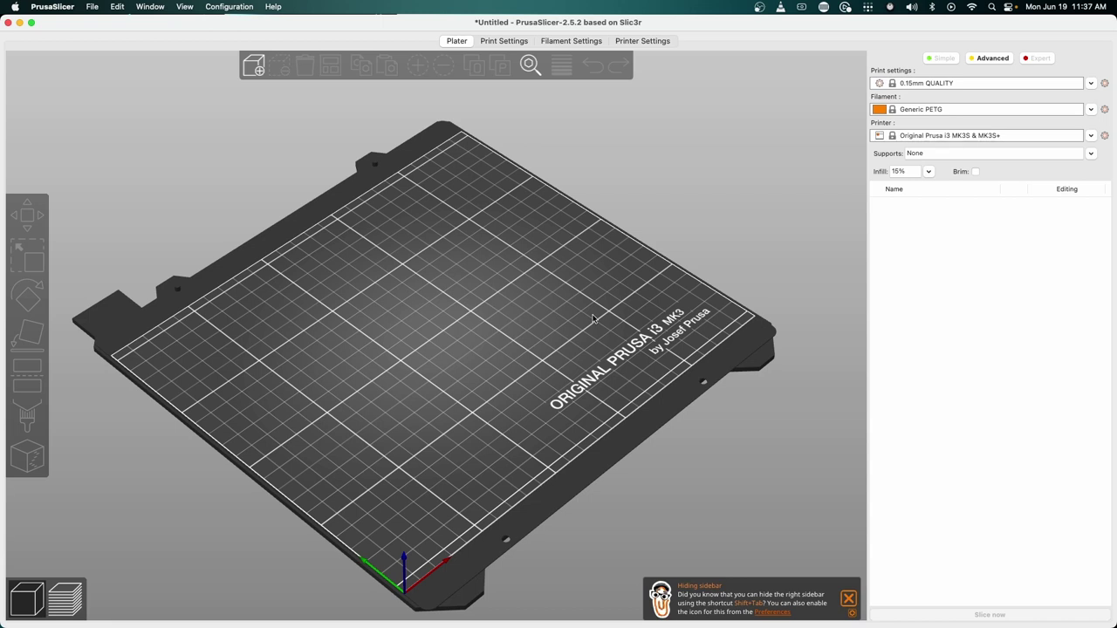
key(ctrl+Up)
Switch to the browser's desktop and bring up the Darknet-NG 12 Badge page.
mouse_move(433, 5)
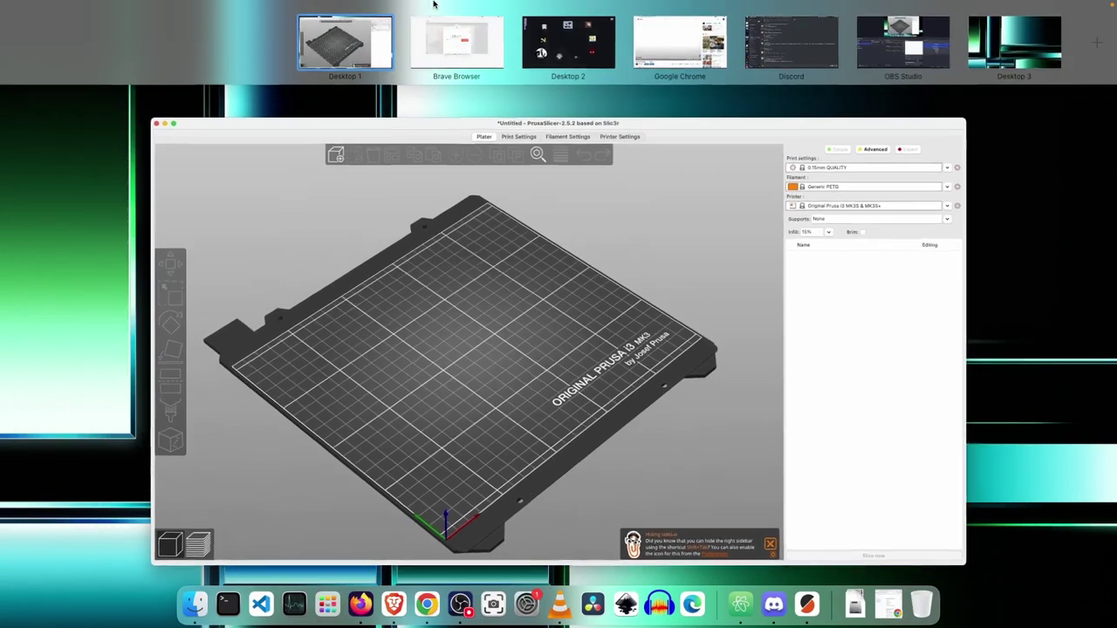
click(468, 45)
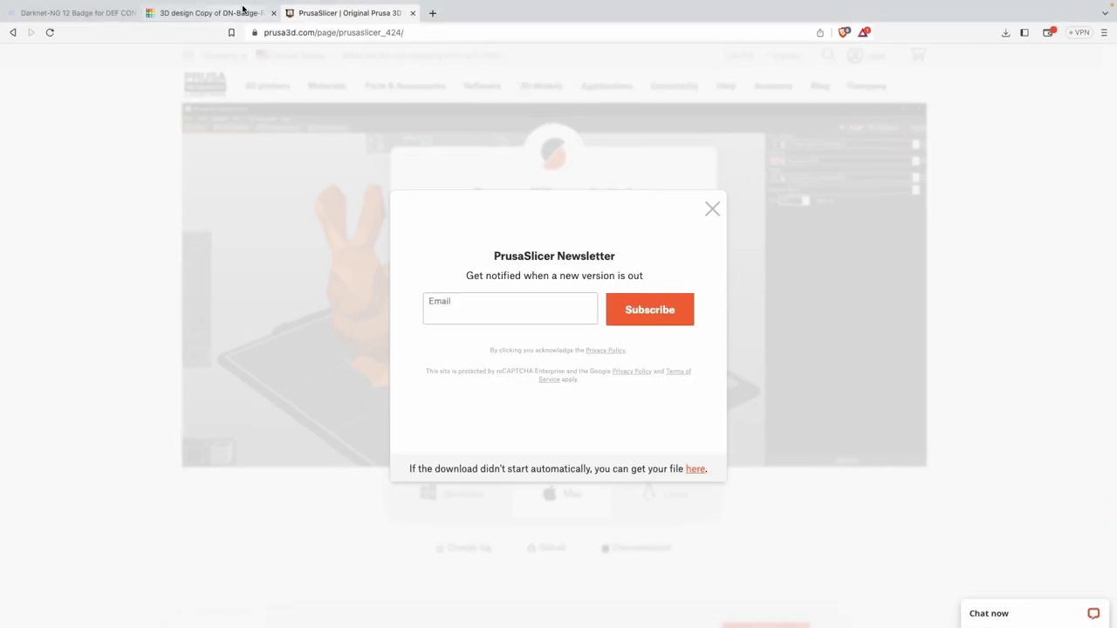
click(88, 13)
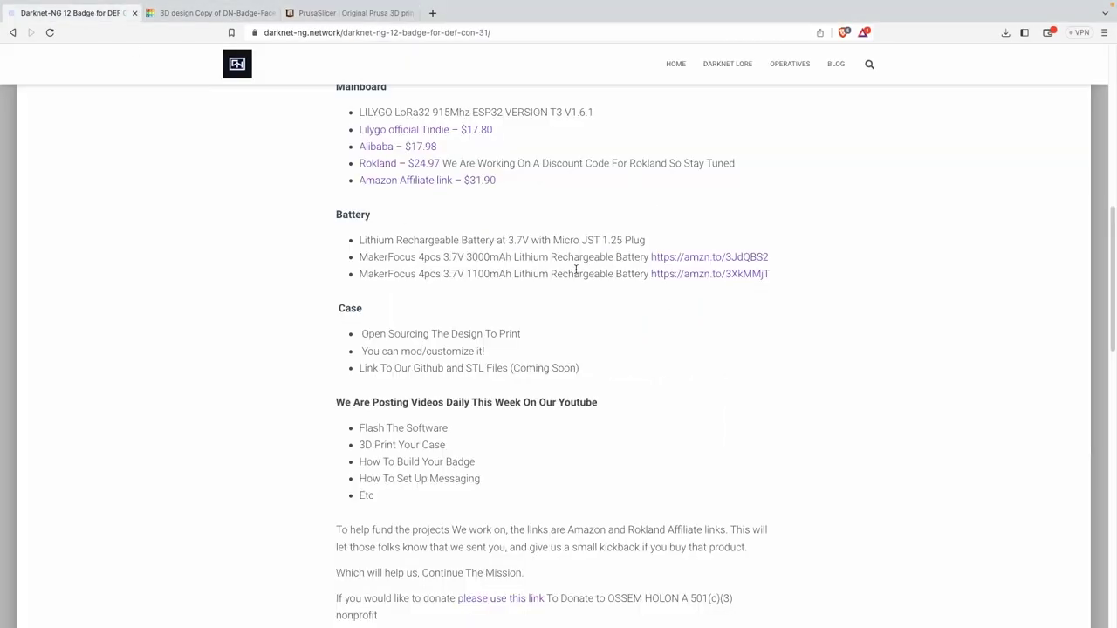
scroll(559, 275, down, 15)
scroll(550, 276, up, 15)
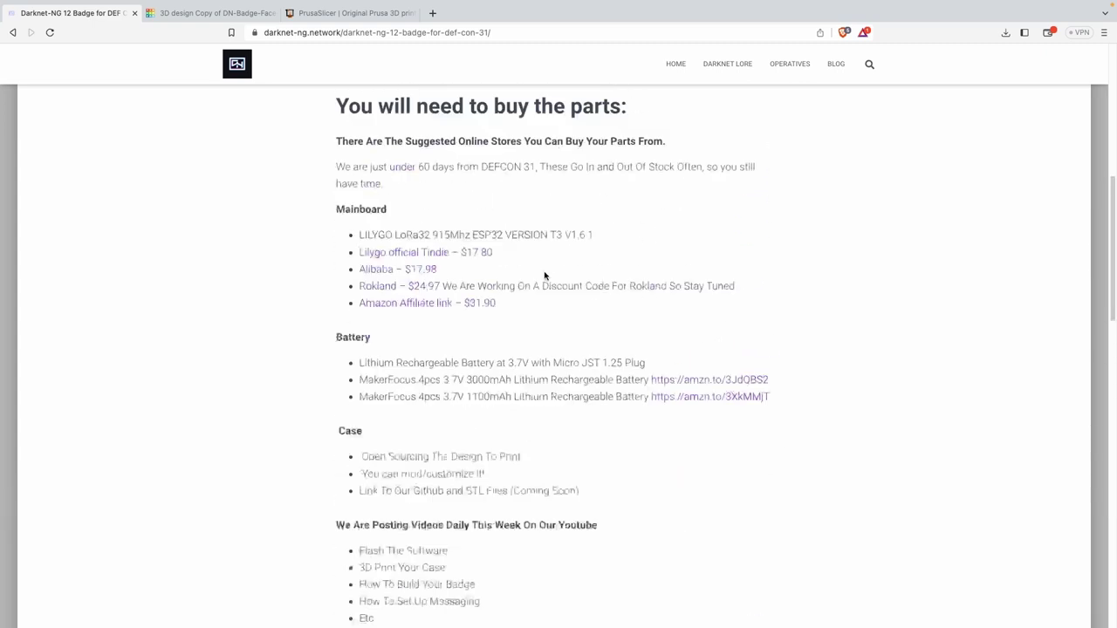
scroll(545, 275, up, 6)
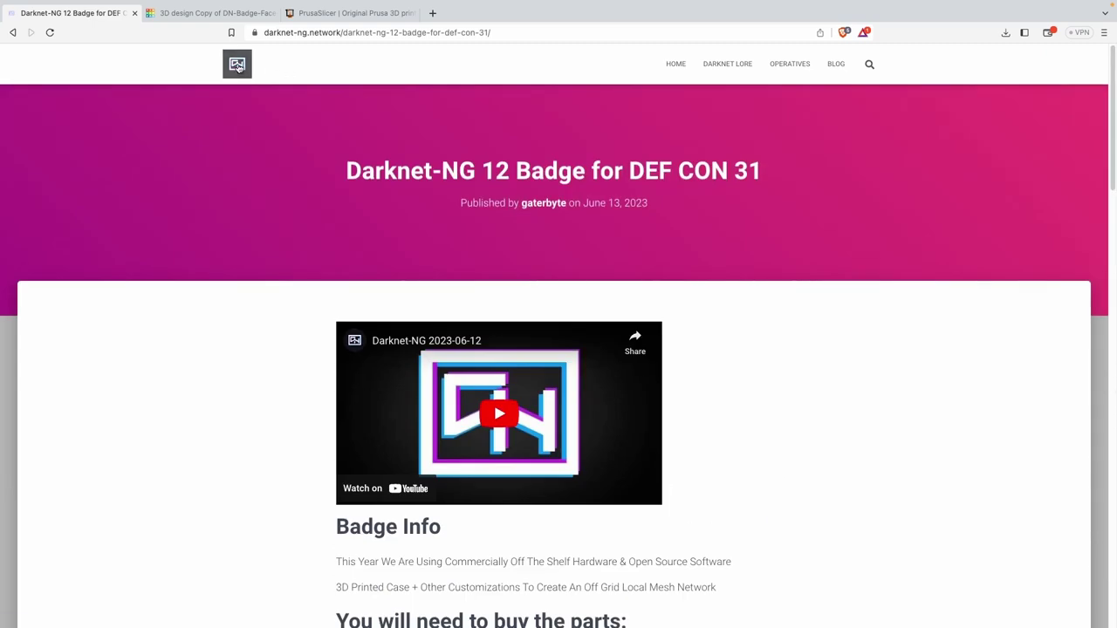
Go from the Darknet-NG home page through BLOG and the DEF CON 31 Case post to its GitHub repository.
click(237, 66)
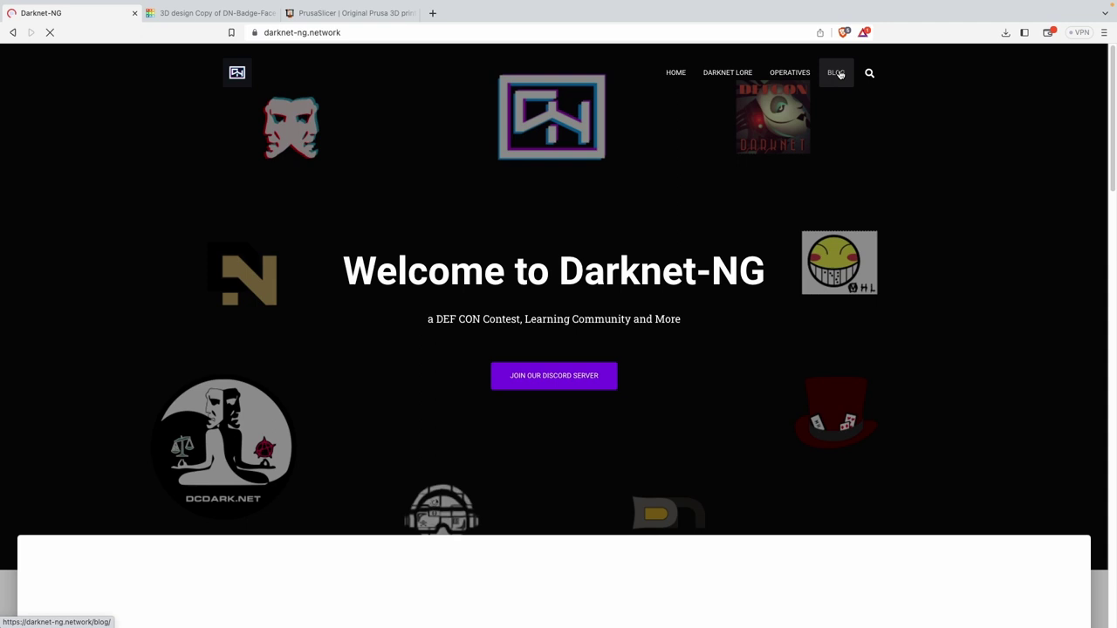
click(838, 74)
click(501, 340)
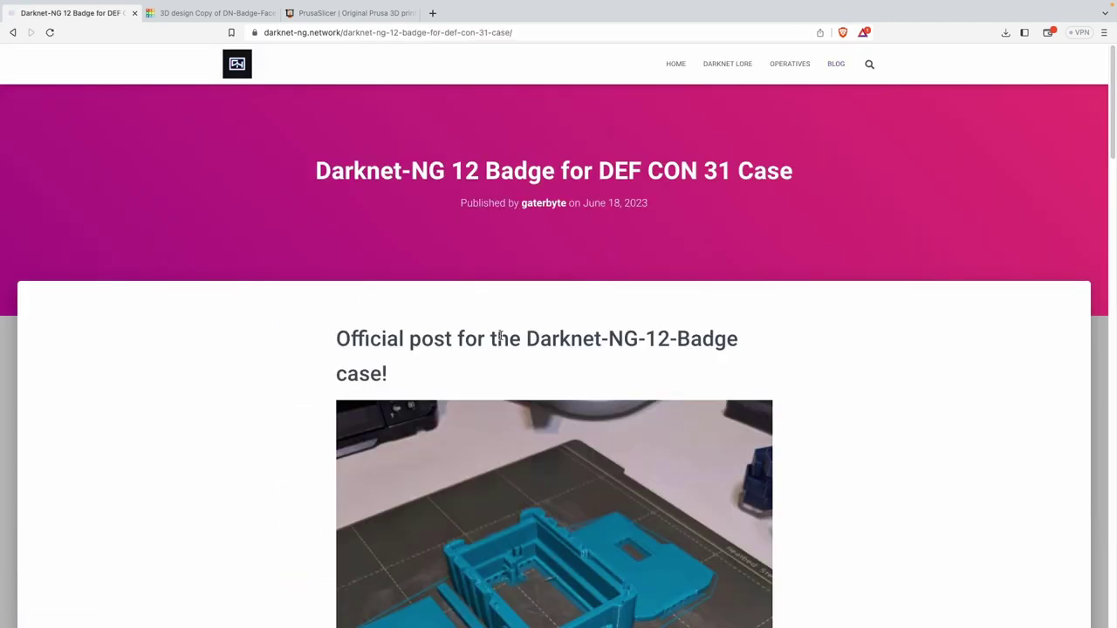
scroll(830, 341, down, 10)
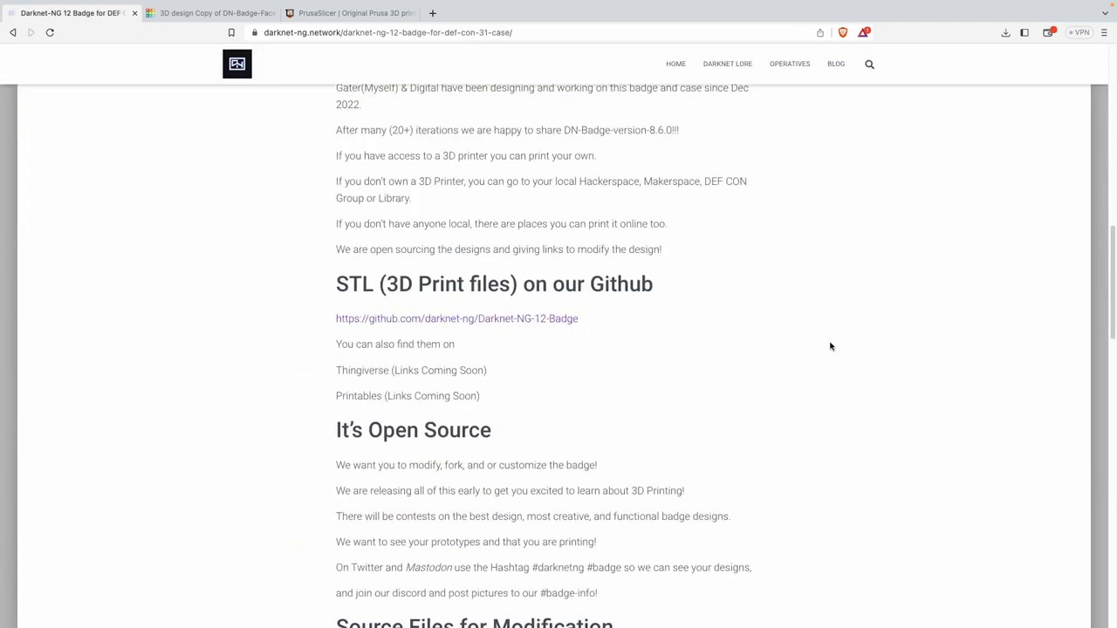
scroll(828, 343, down, 3)
scroll(791, 329, up, 2)
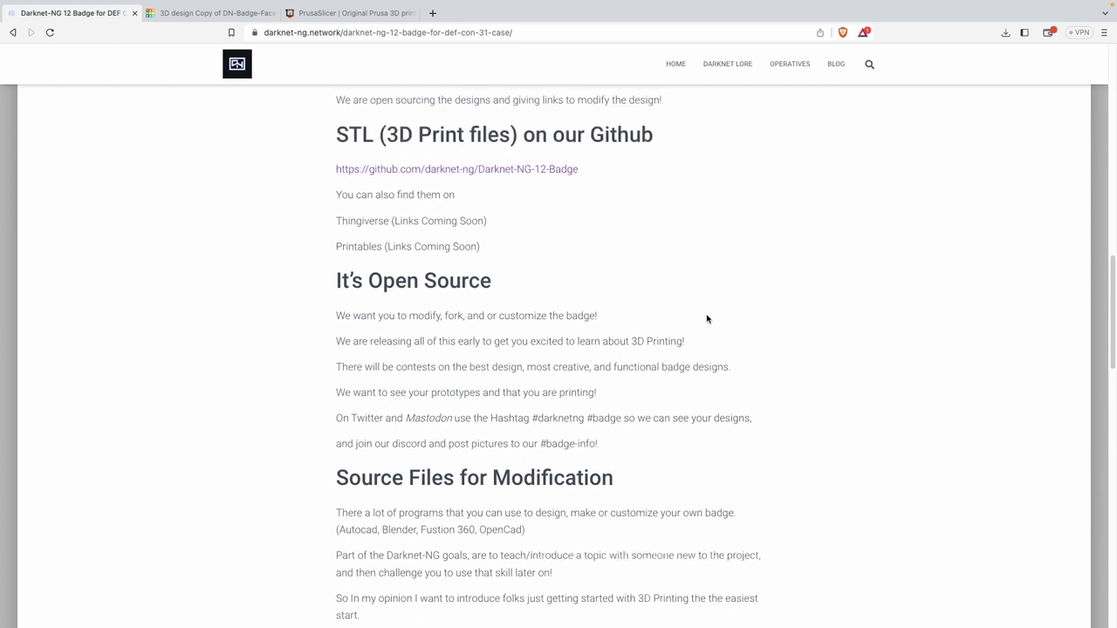
scroll(707, 318, up, 1)
click(513, 216)
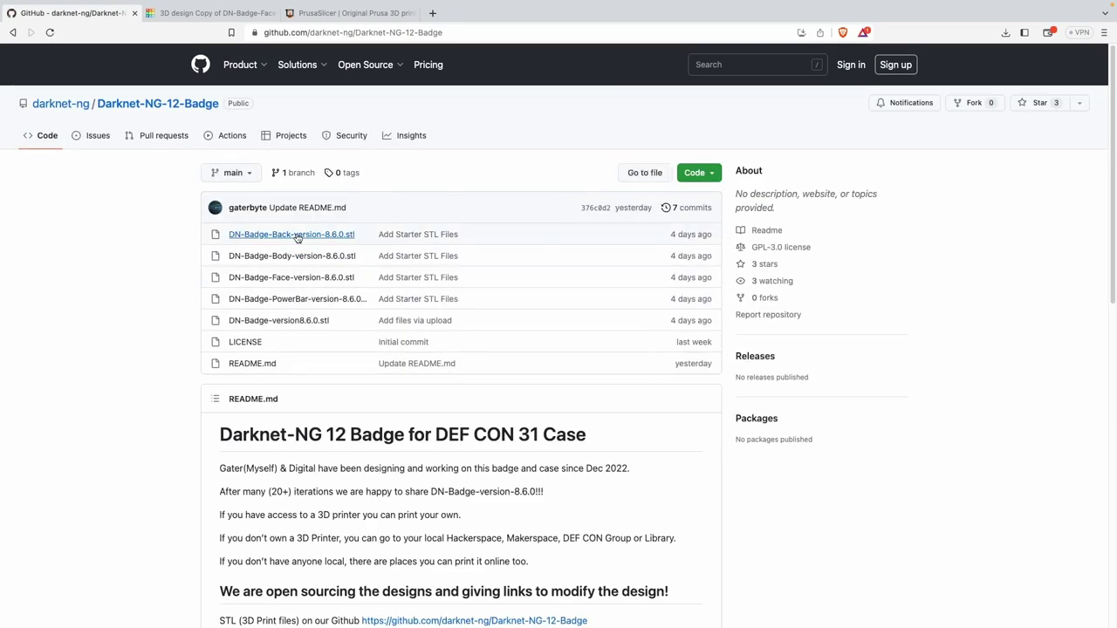
Preview the back panel STL model in the repository, then return to the file list.
click(297, 235)
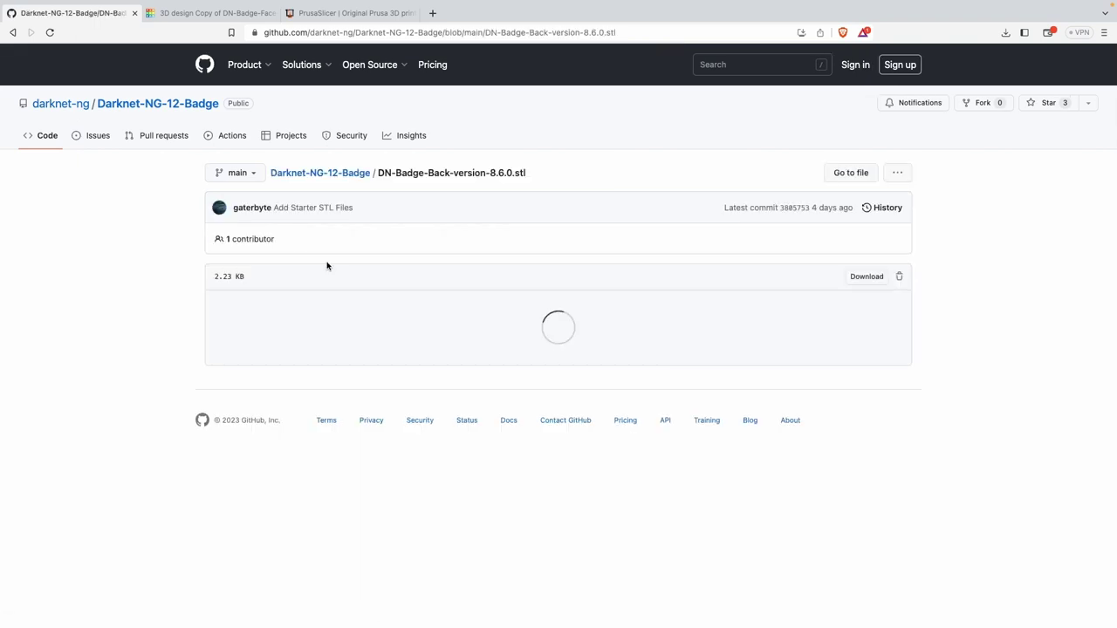
drag(616, 453, 558, 410)
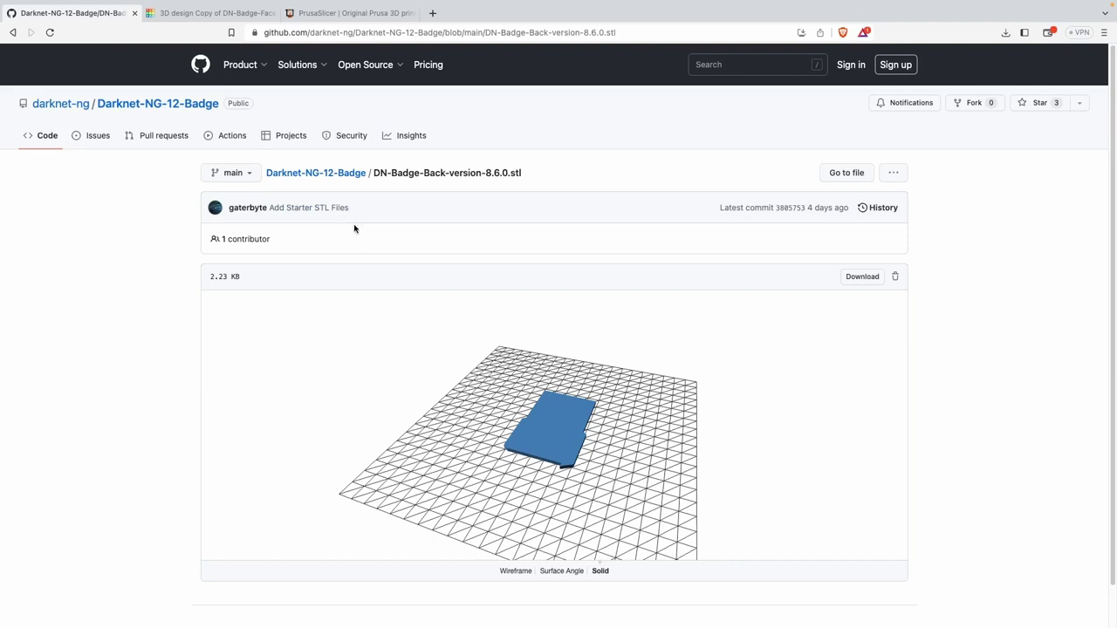
click(338, 175)
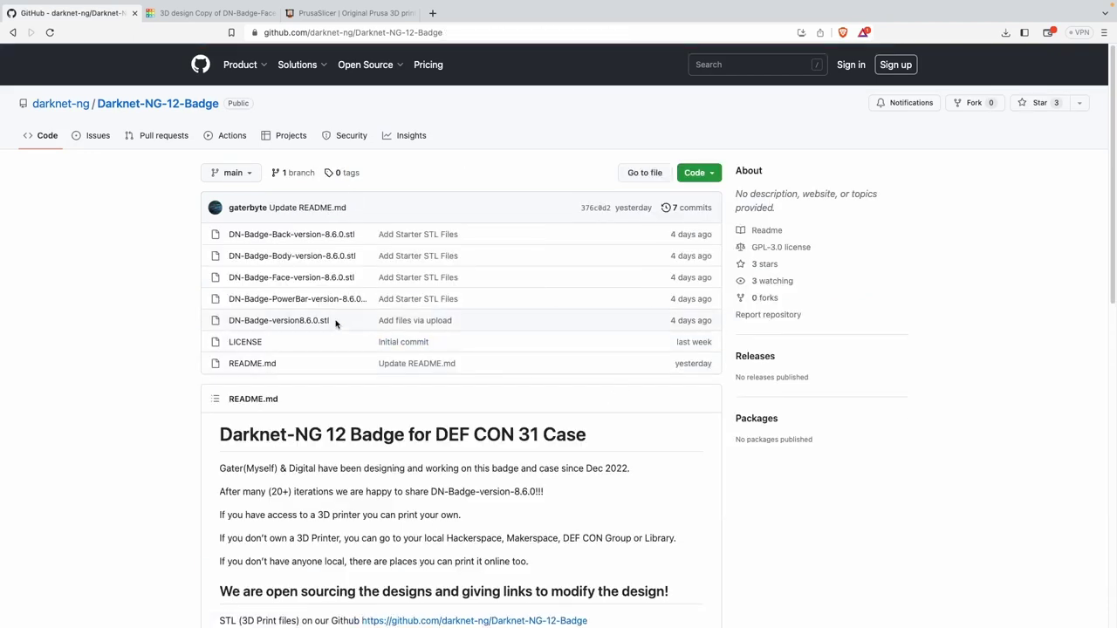
Download DN-Badge-version8.6.0.stl to Downloads and open it in PrusaSlicer.
click(287, 321)
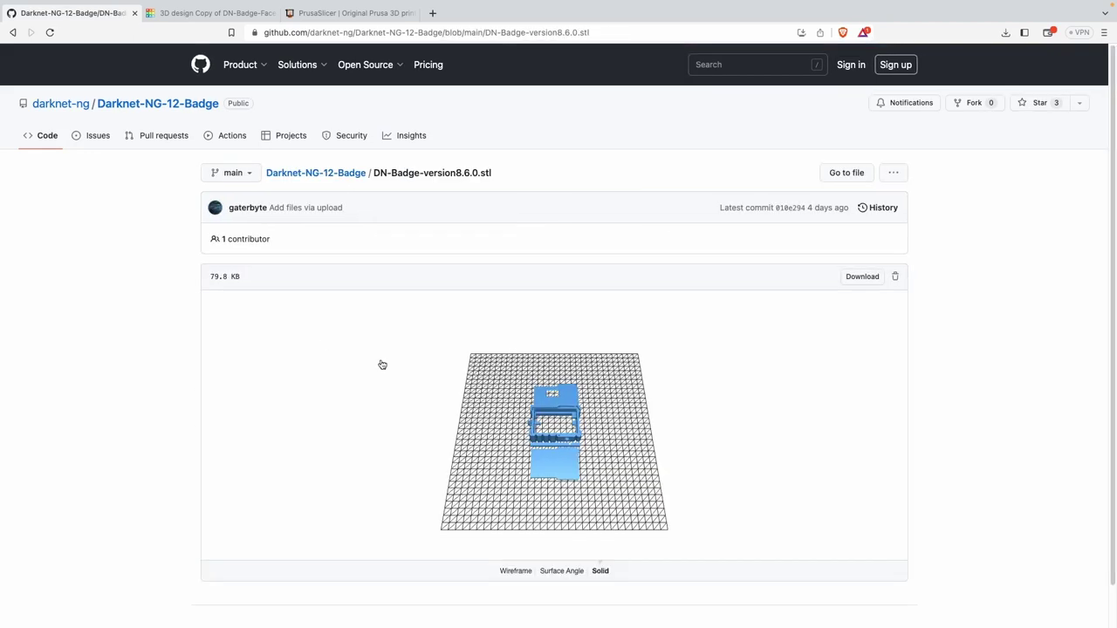
drag(620, 459, 690, 410)
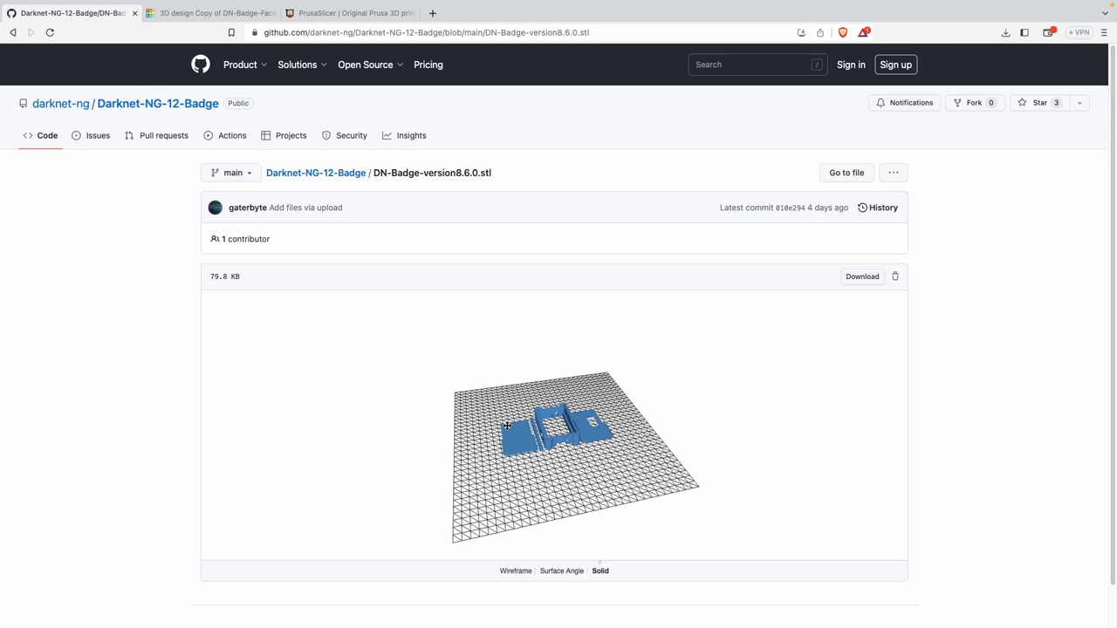
click(883, 176)
click(932, 279)
click(863, 278)
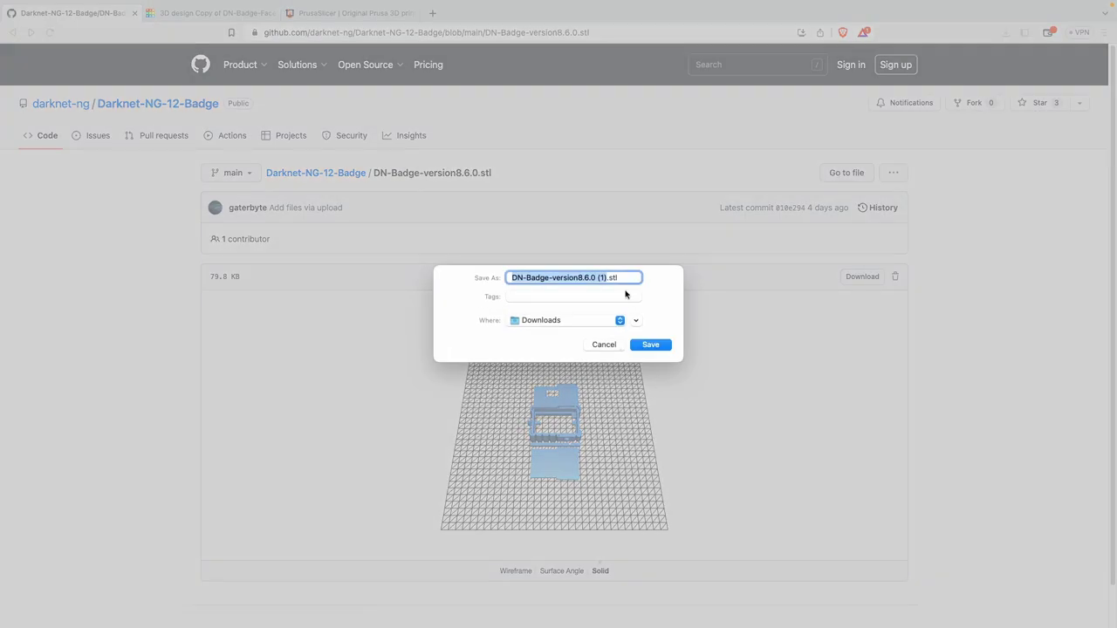
click(647, 346)
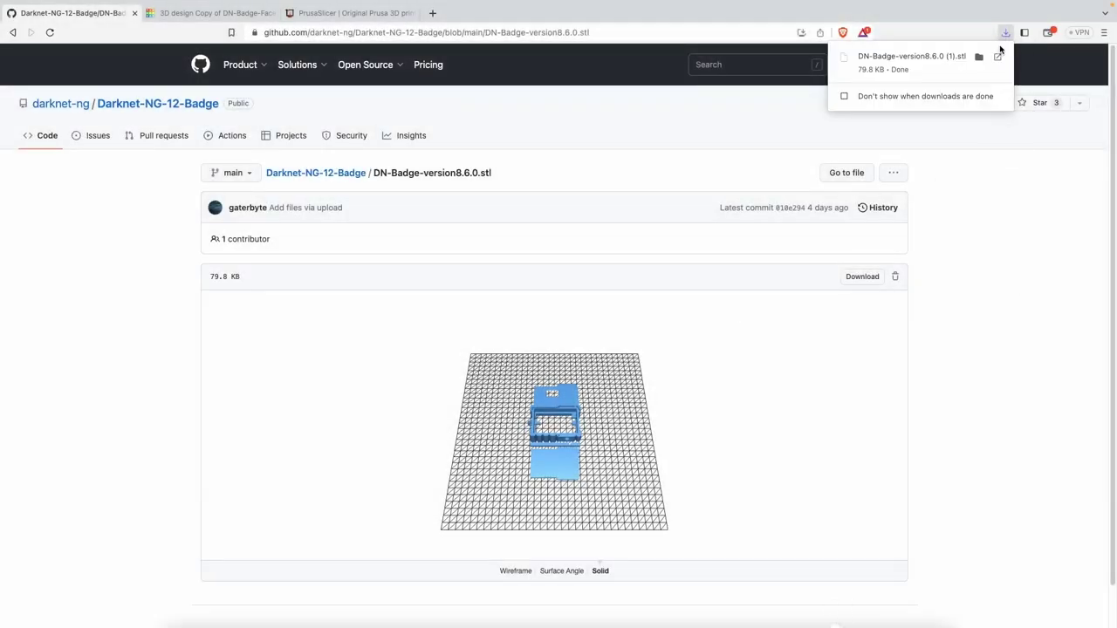
click(935, 63)
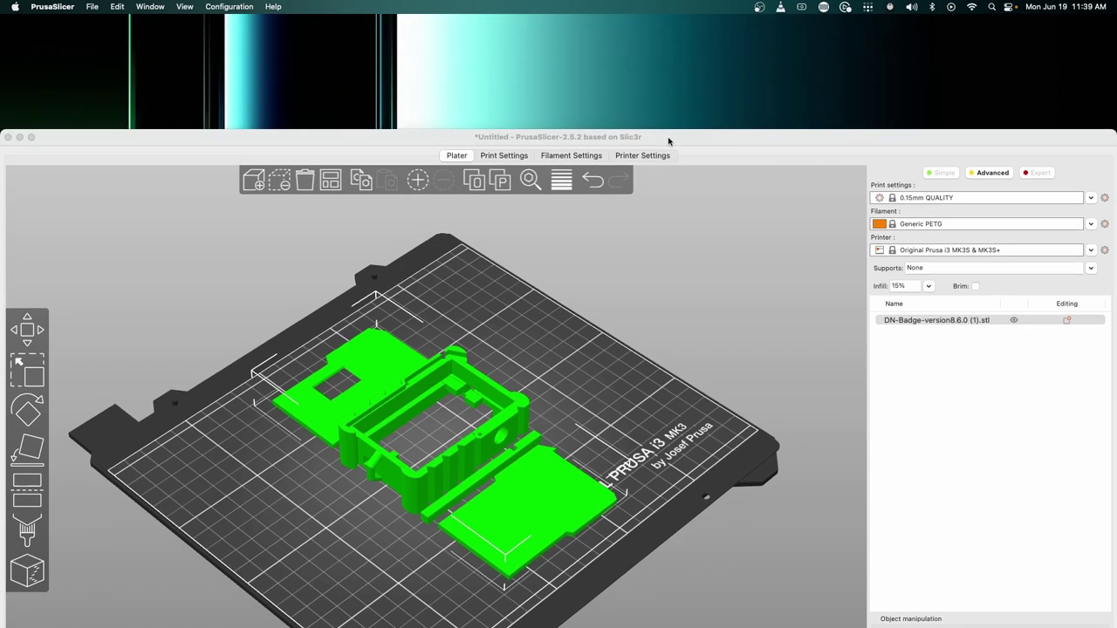
double_click(668, 136)
click(646, 345)
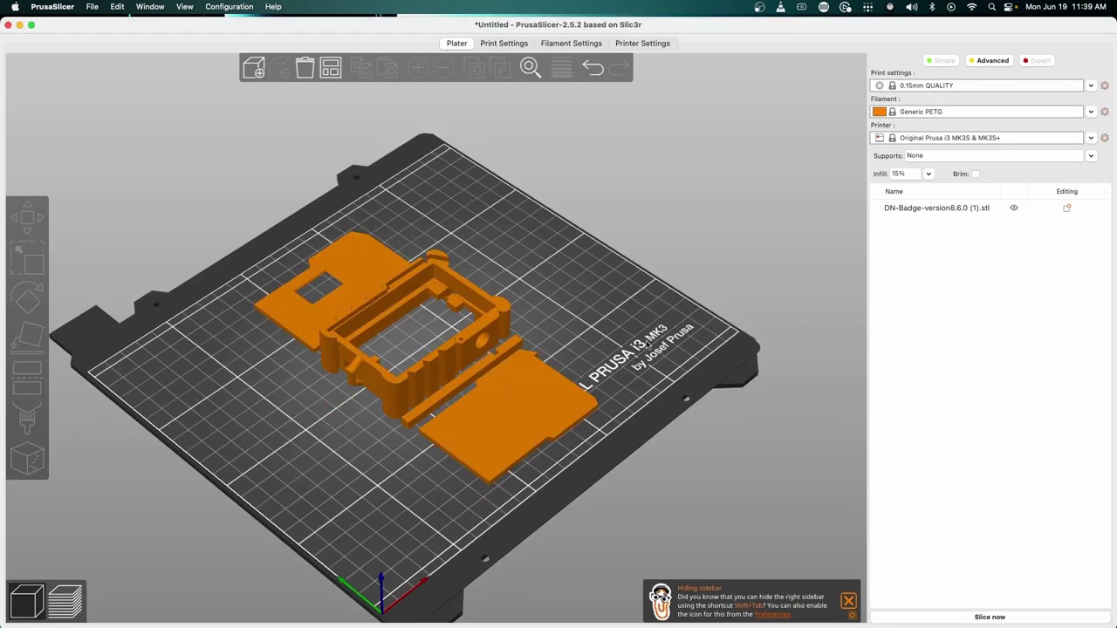
right_drag(641, 346, 694, 323)
drag(695, 322, 610, 303)
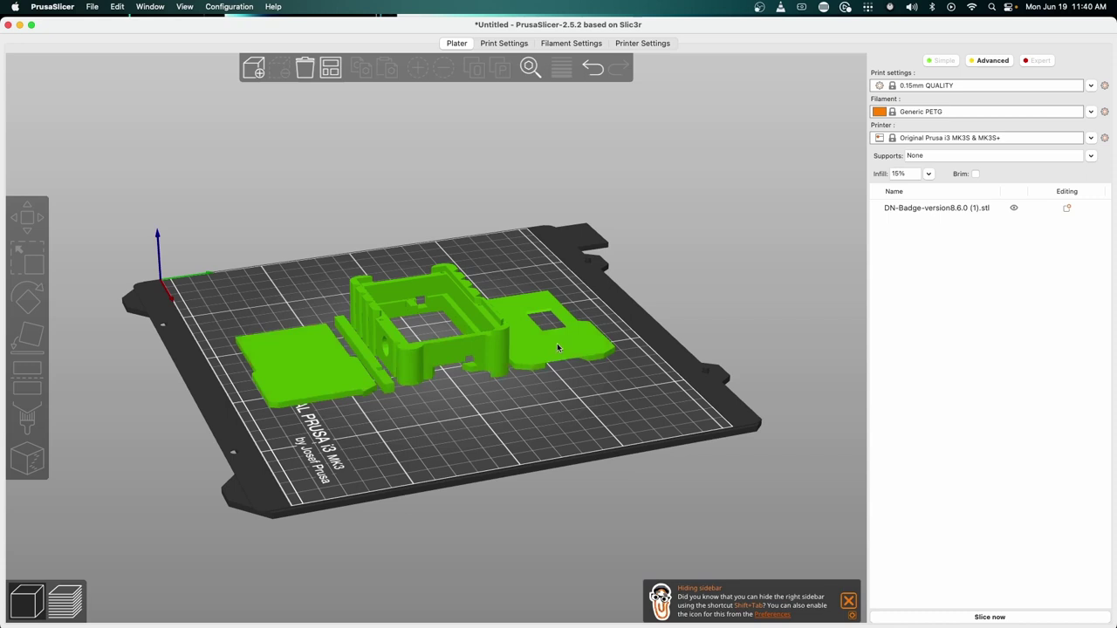
drag(523, 376, 478, 375)
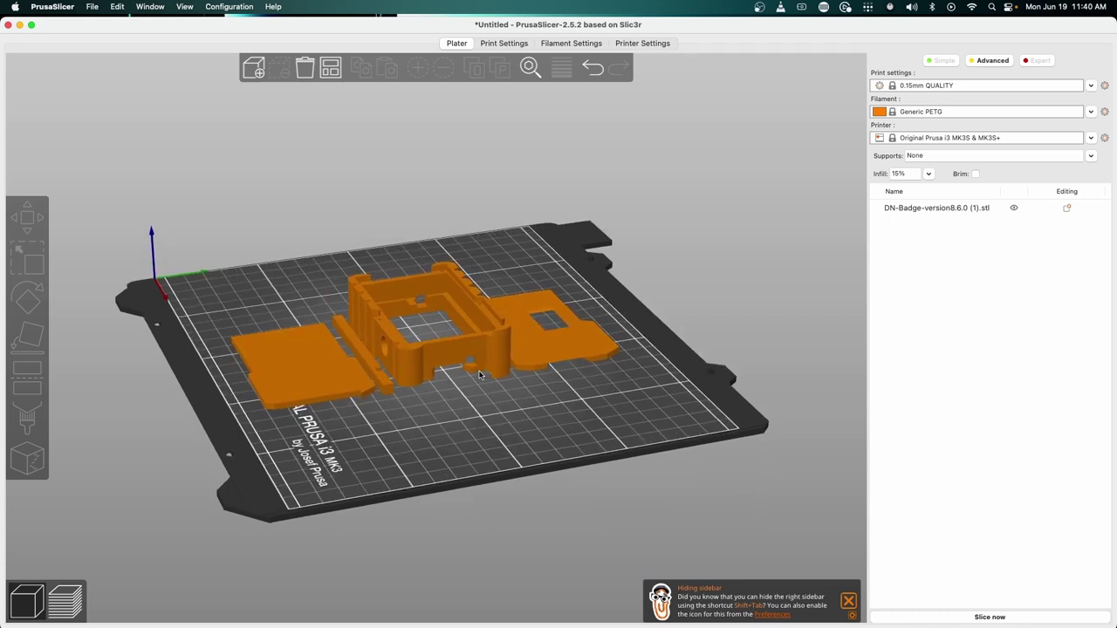
scroll(478, 375, up, 3)
scroll(477, 375, up, 2)
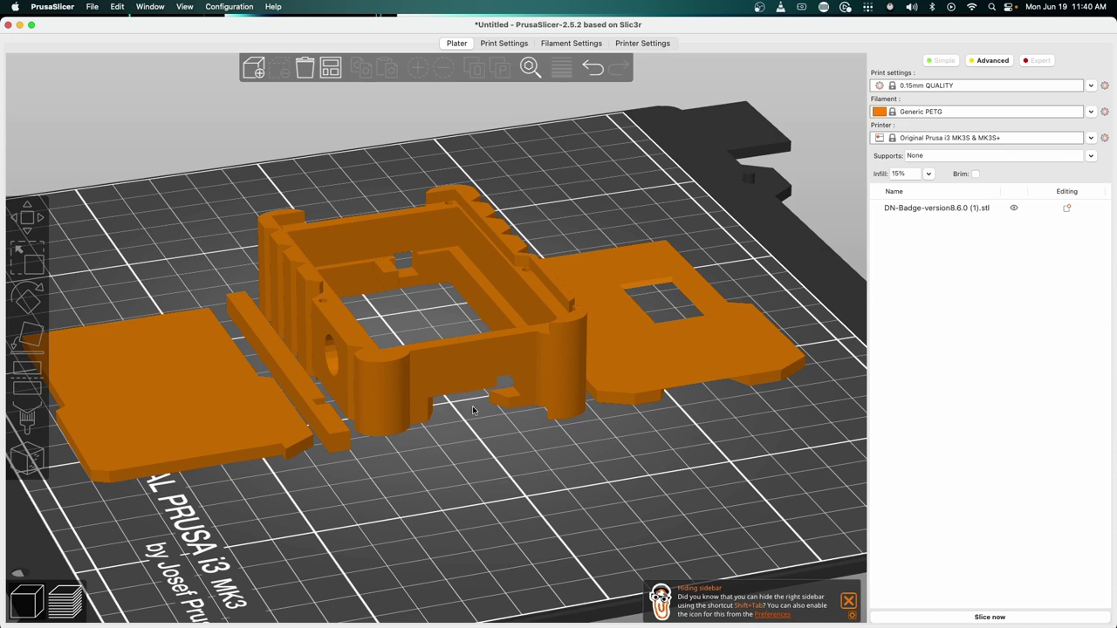
drag(472, 405, 446, 182)
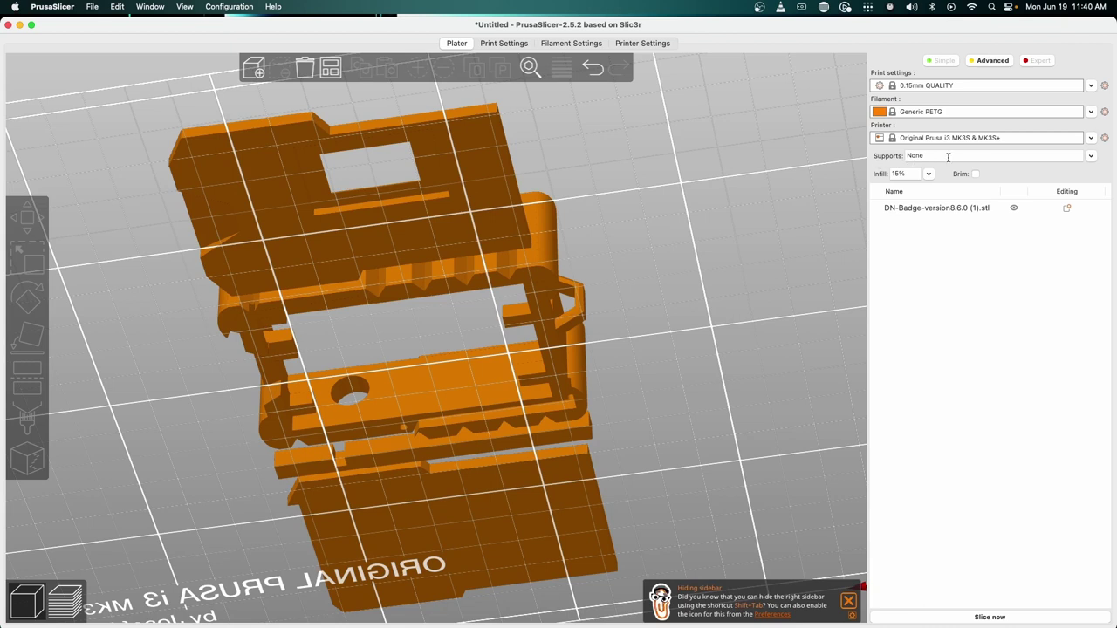
Set Supports to Everywhere and slice, giving a 5h34m, 47.74 g estimate.
click(1090, 156)
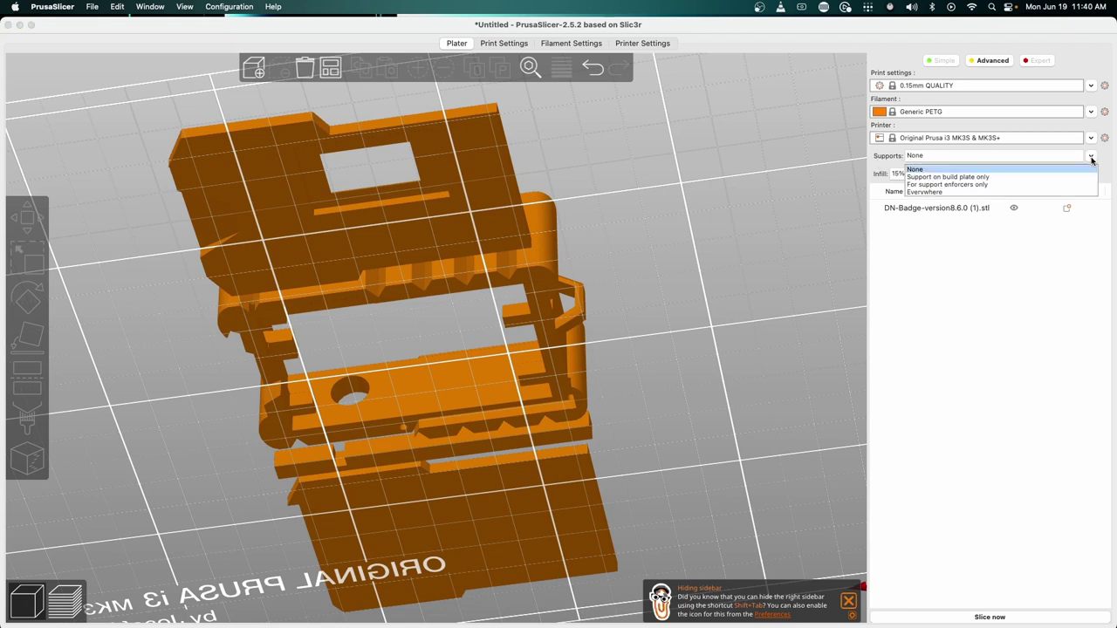
click(1042, 192)
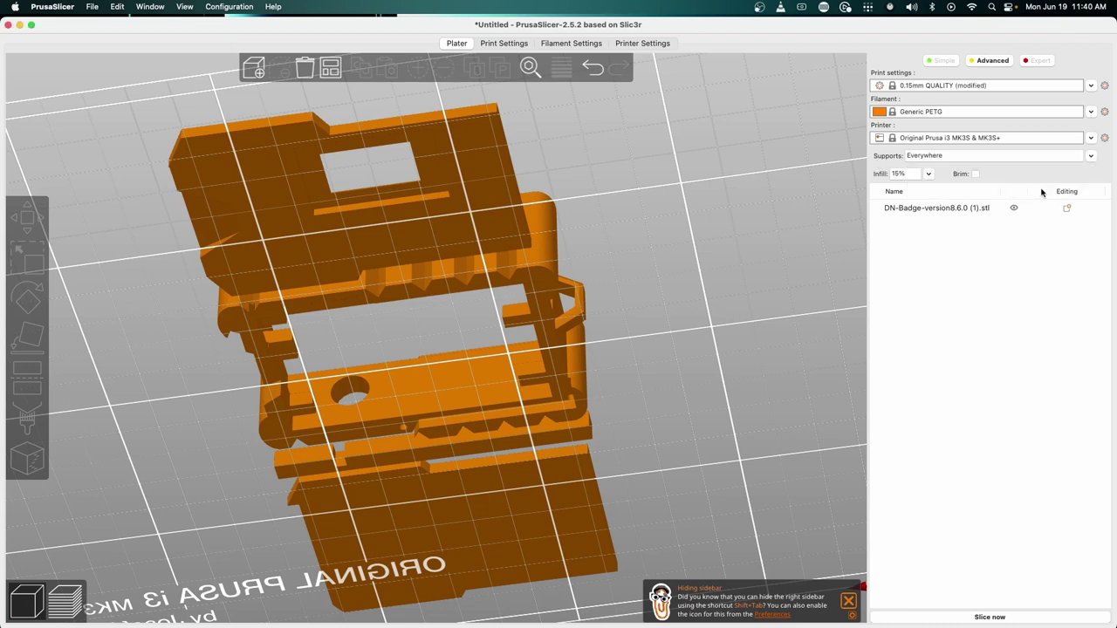
click(957, 618)
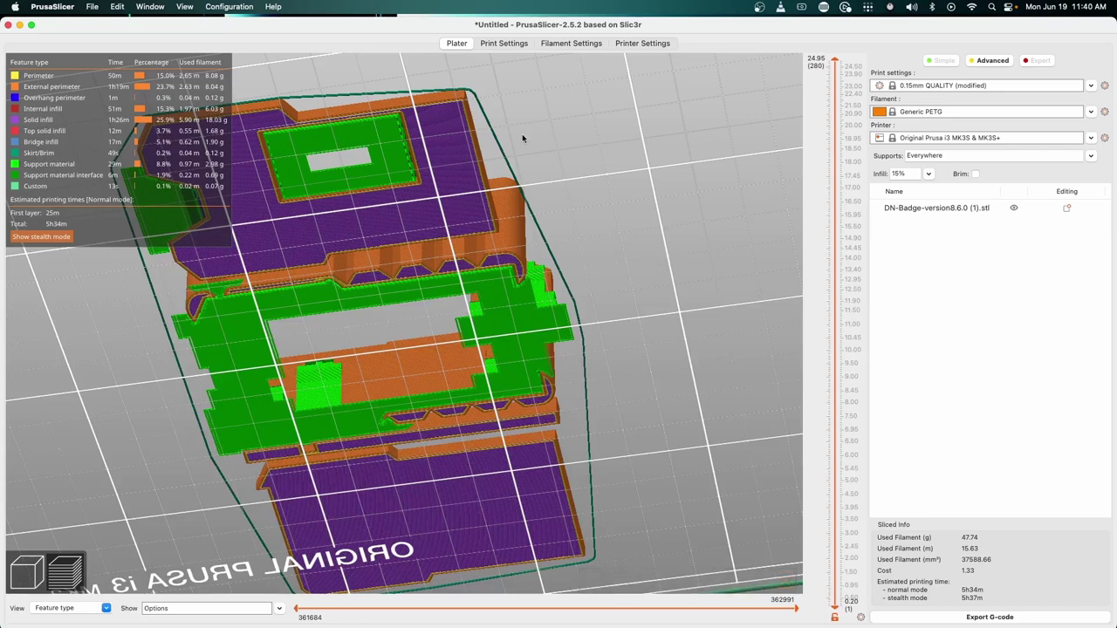
Inspect support placement under and inside the box and front plate, then list the print presets.
drag(595, 132, 649, 253)
drag(451, 425, 592, 452)
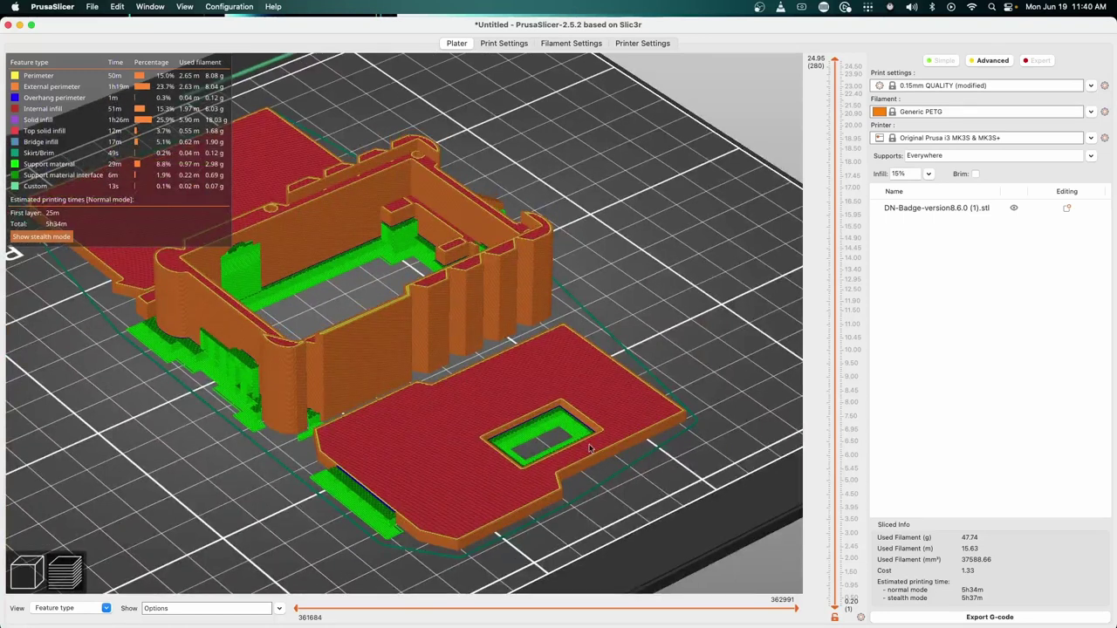
drag(646, 489, 653, 430)
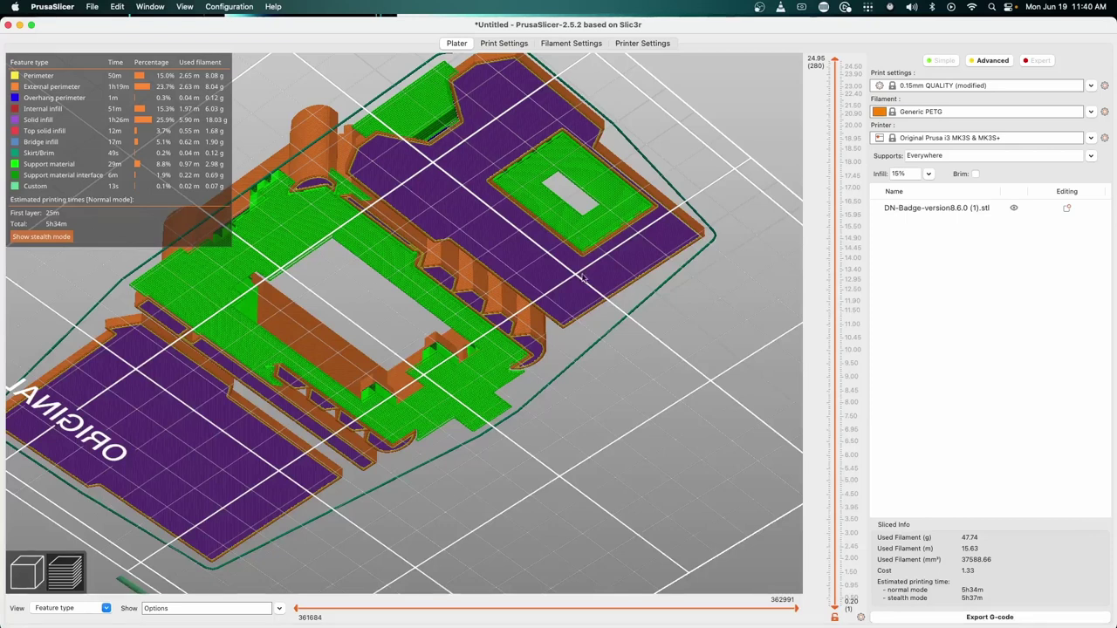
drag(327, 106, 373, 143)
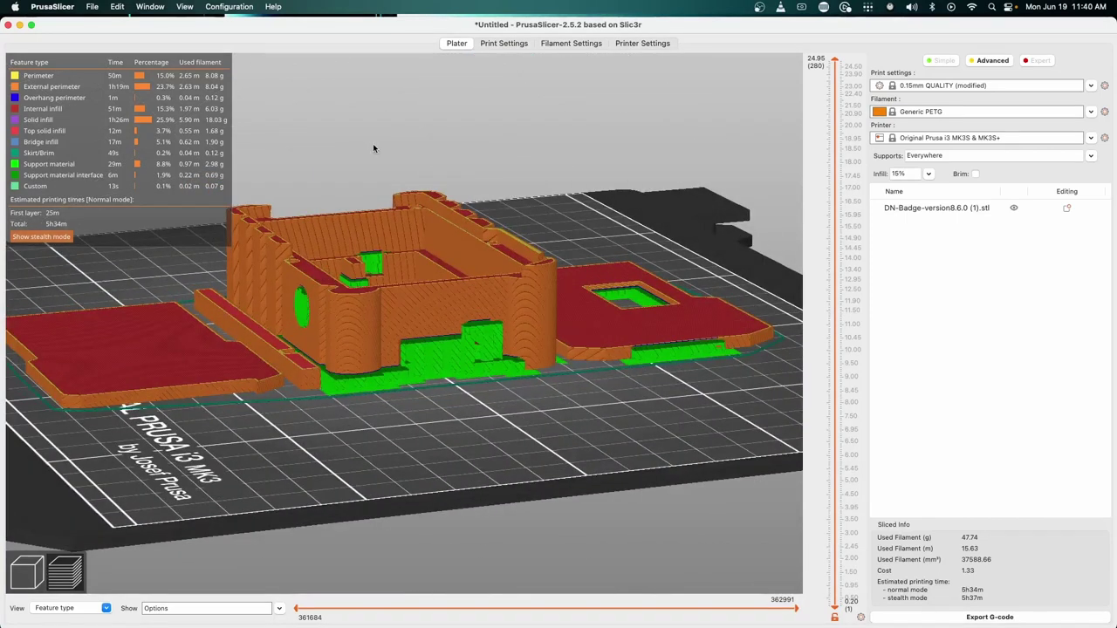
drag(441, 381, 382, 366)
drag(562, 402, 705, 430)
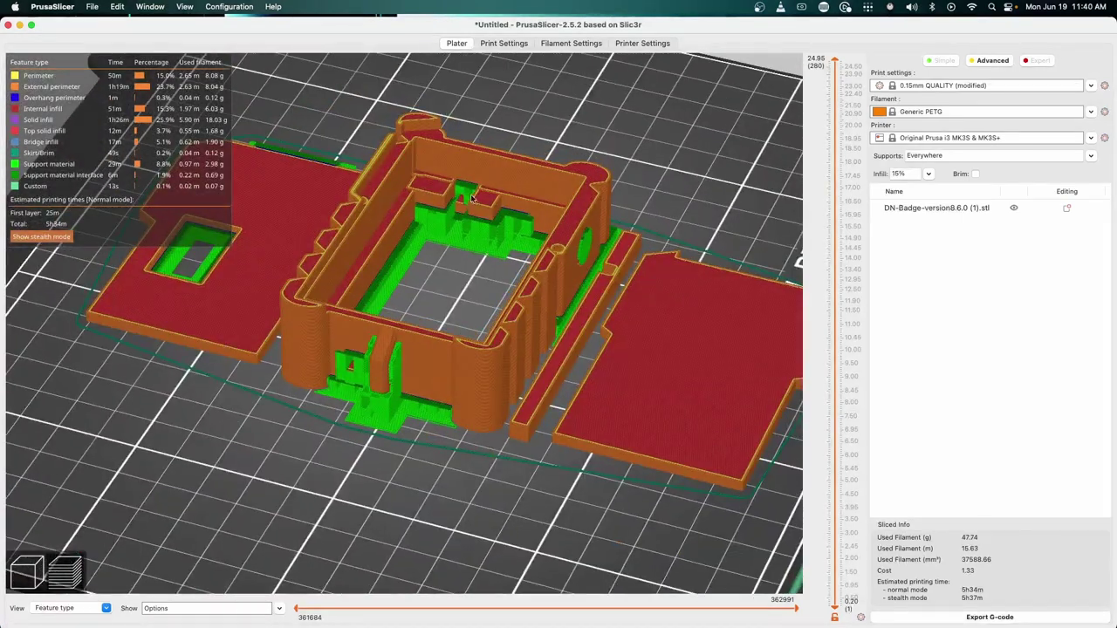
drag(410, 364, 326, 475)
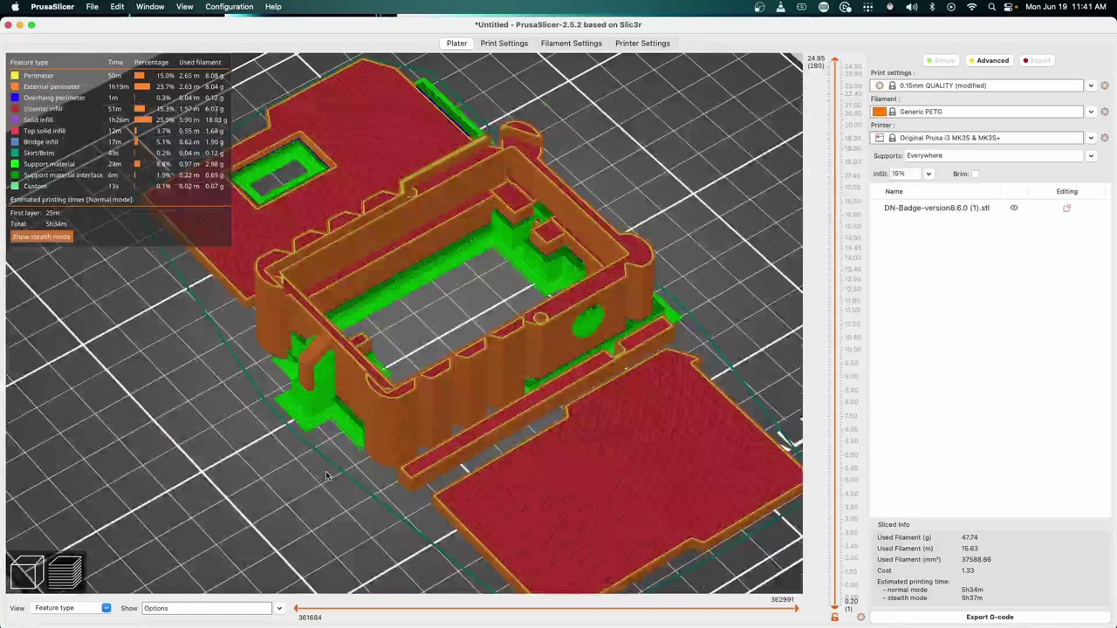
scroll(611, 250, down, 5)
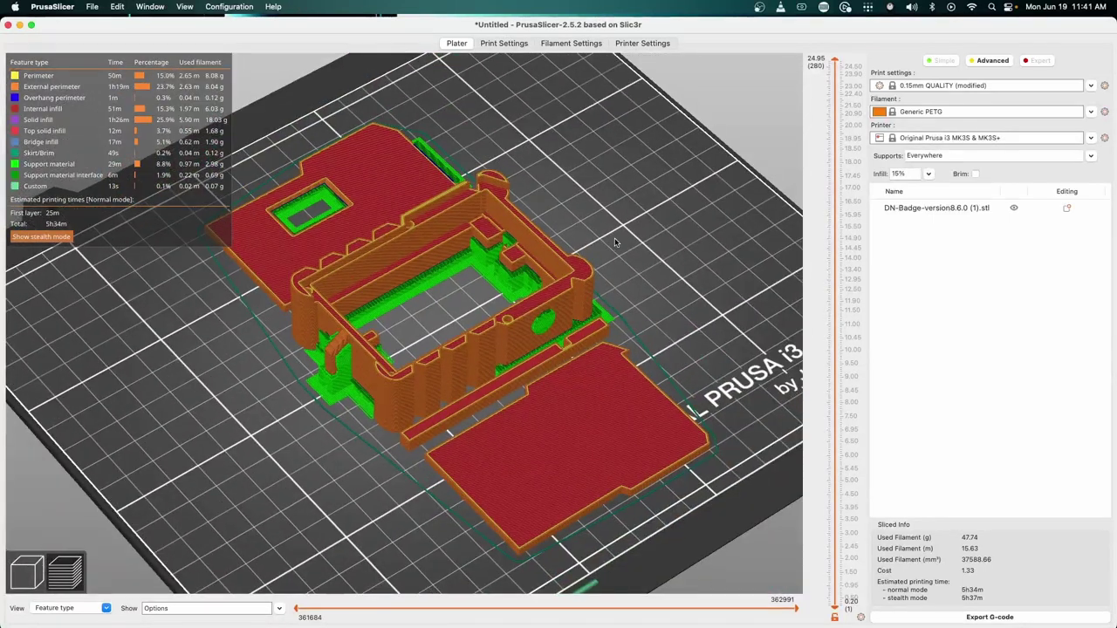
drag(600, 258, 353, 453)
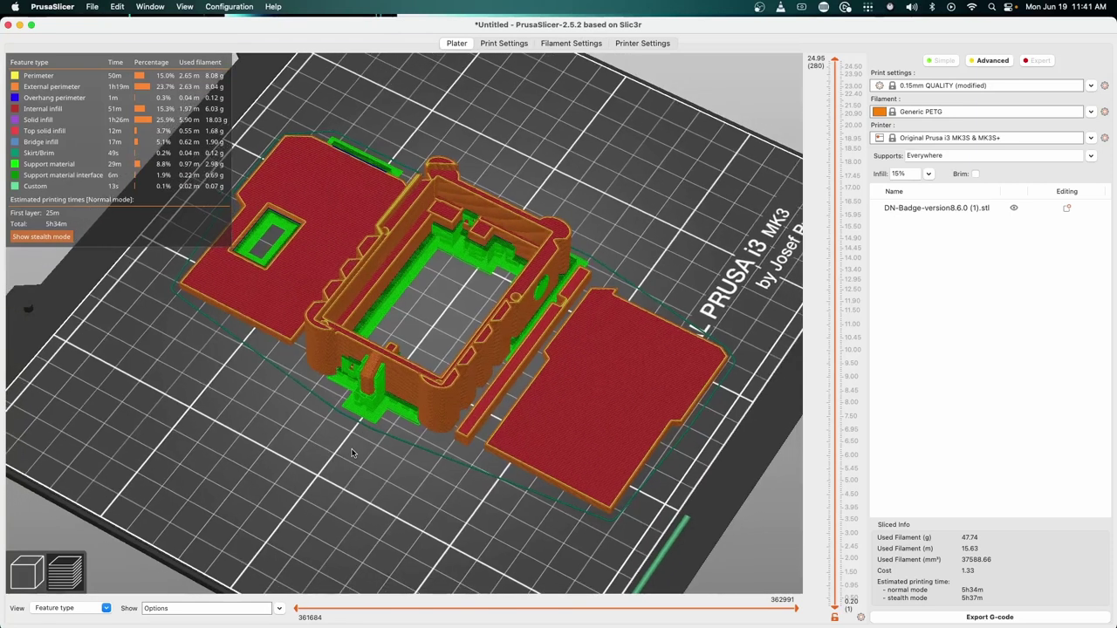
click(1088, 86)
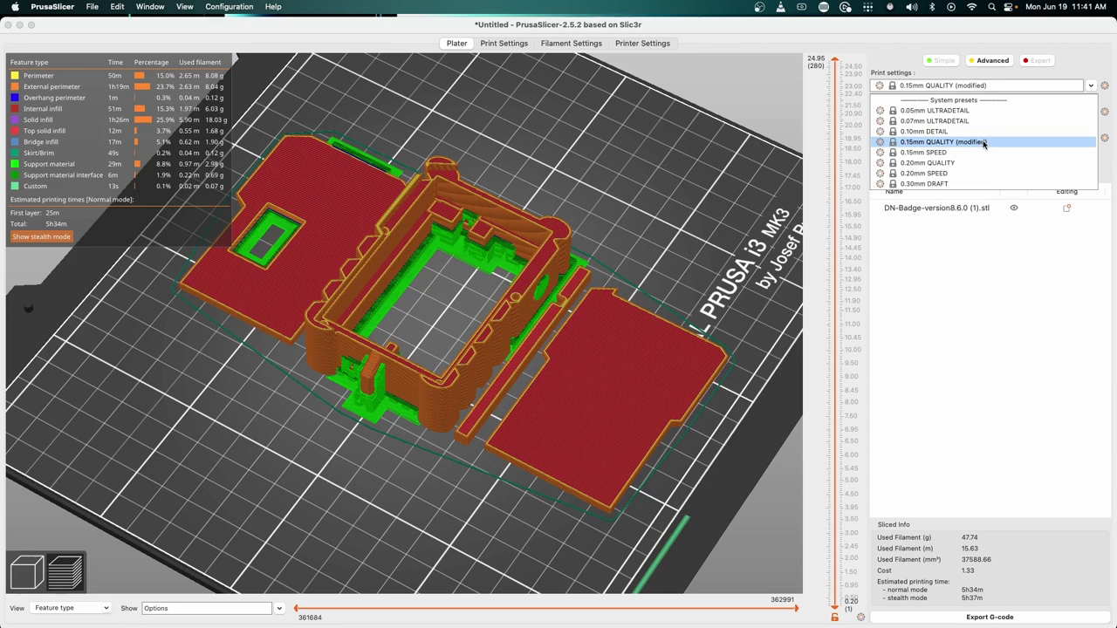
Switch to the 0.07mm ULTRADETAIL preset with supports transferred and re-slice to 14h16m, 50.11 g.
click(1032, 337)
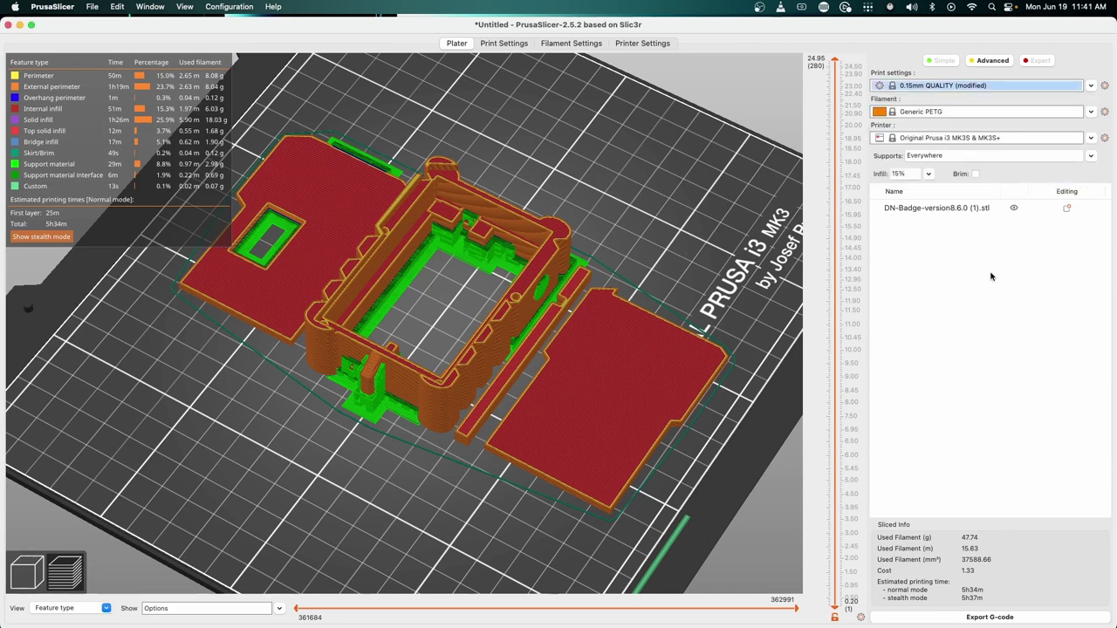
click(1088, 88)
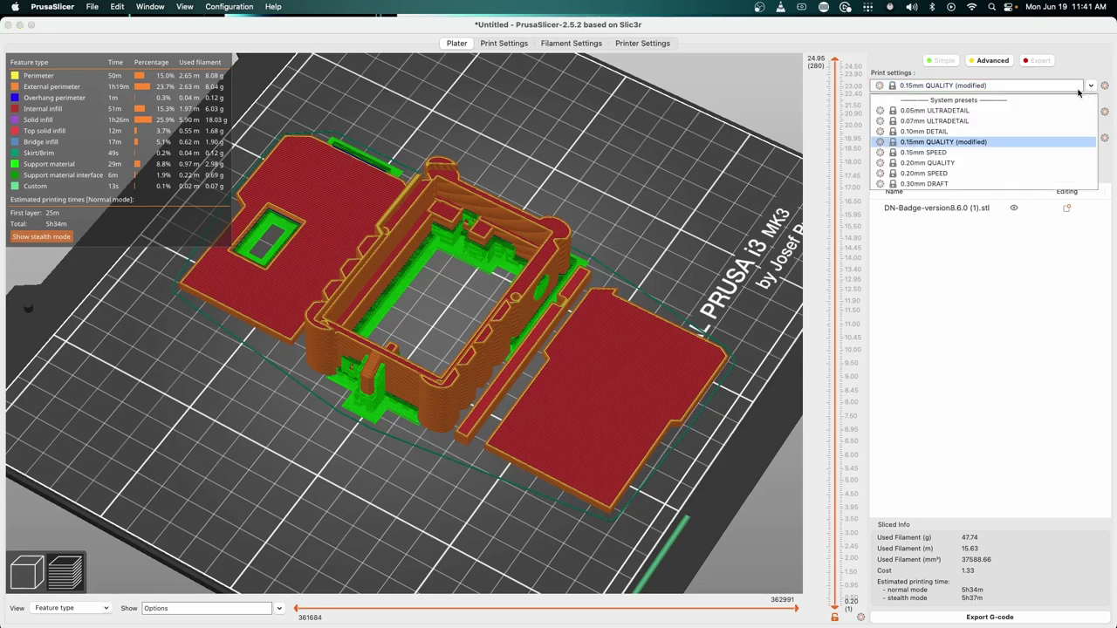
click(995, 122)
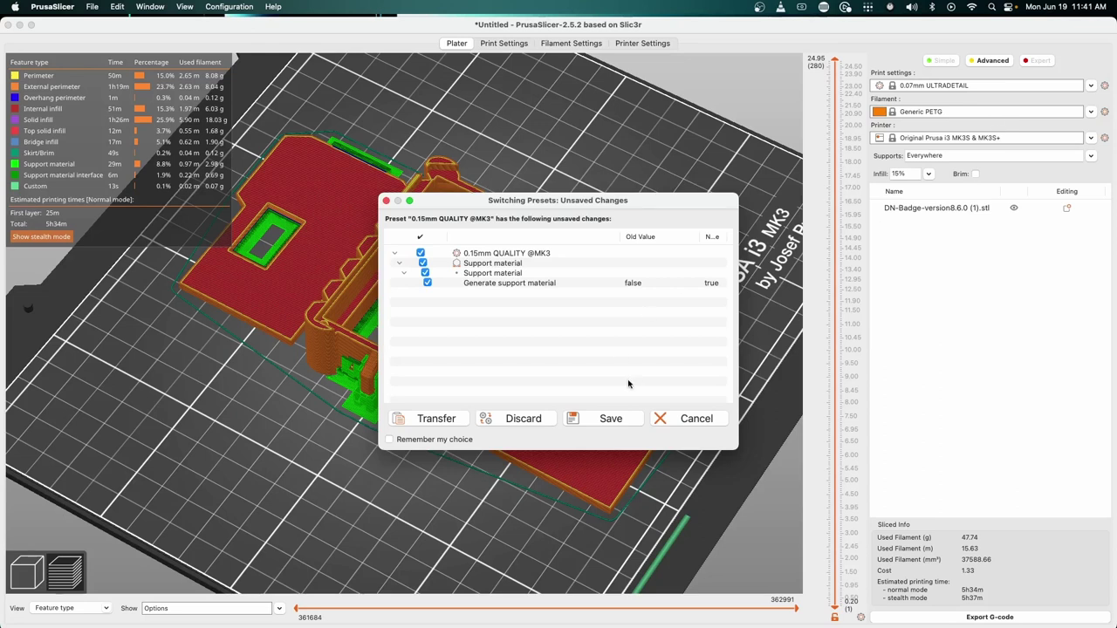
click(442, 420)
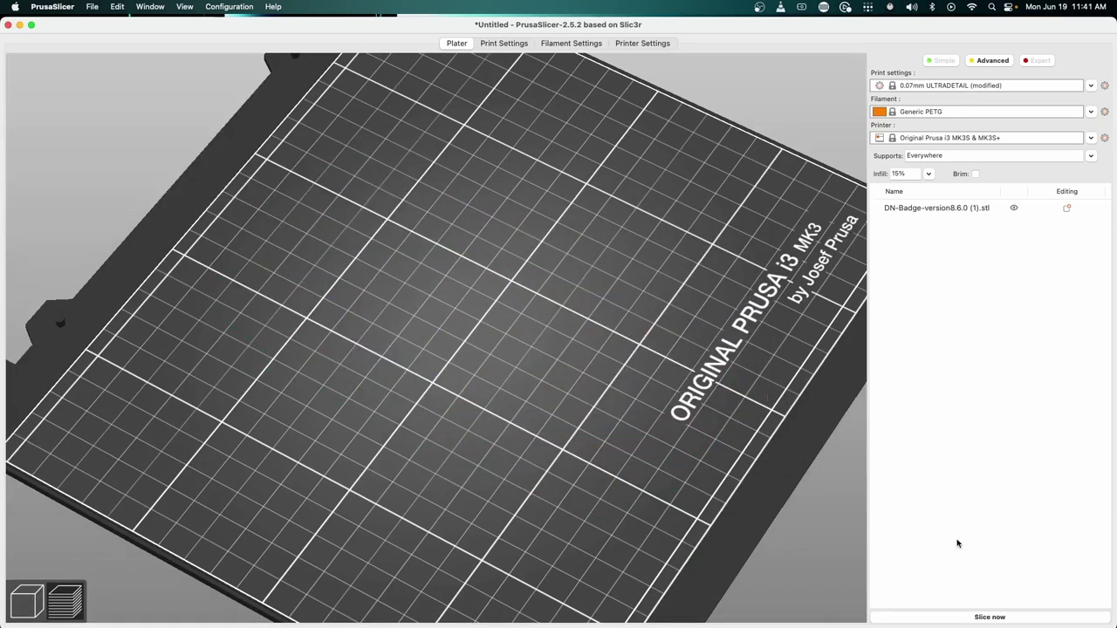
click(977, 618)
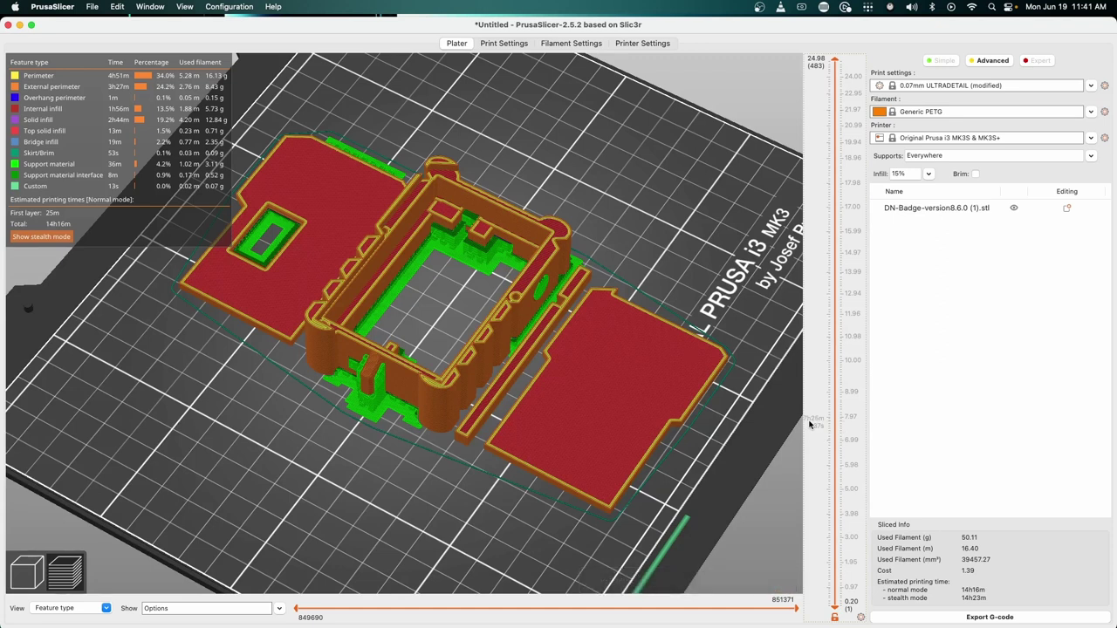
Switch to the 0.30mm DRAFT preset with supports transferred, re-slice to 3h12m, and review the preview.
click(1089, 87)
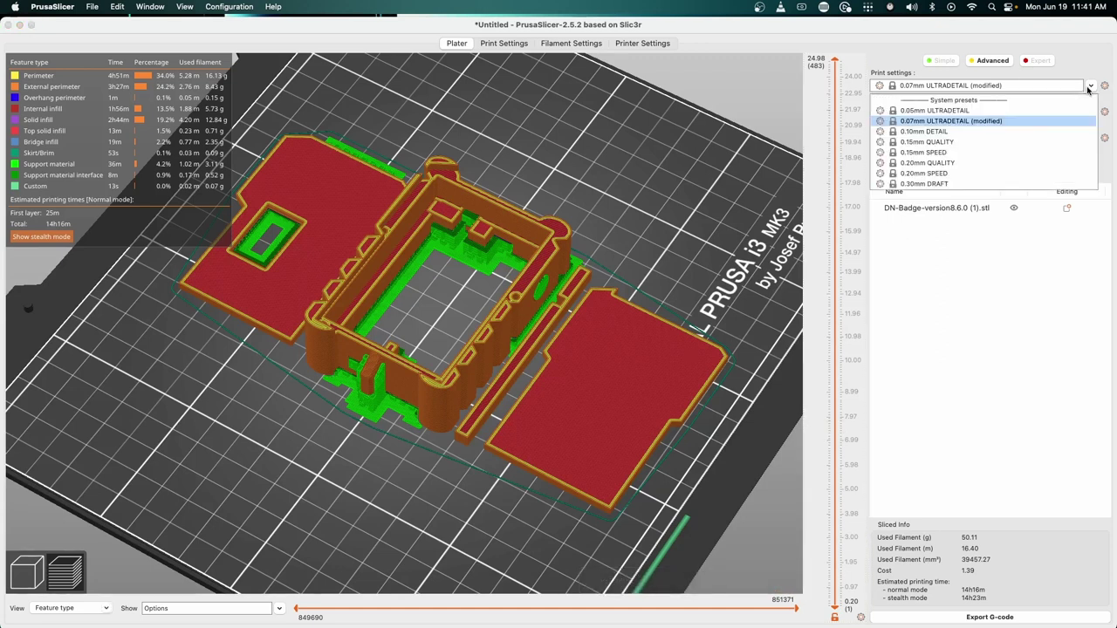
click(968, 184)
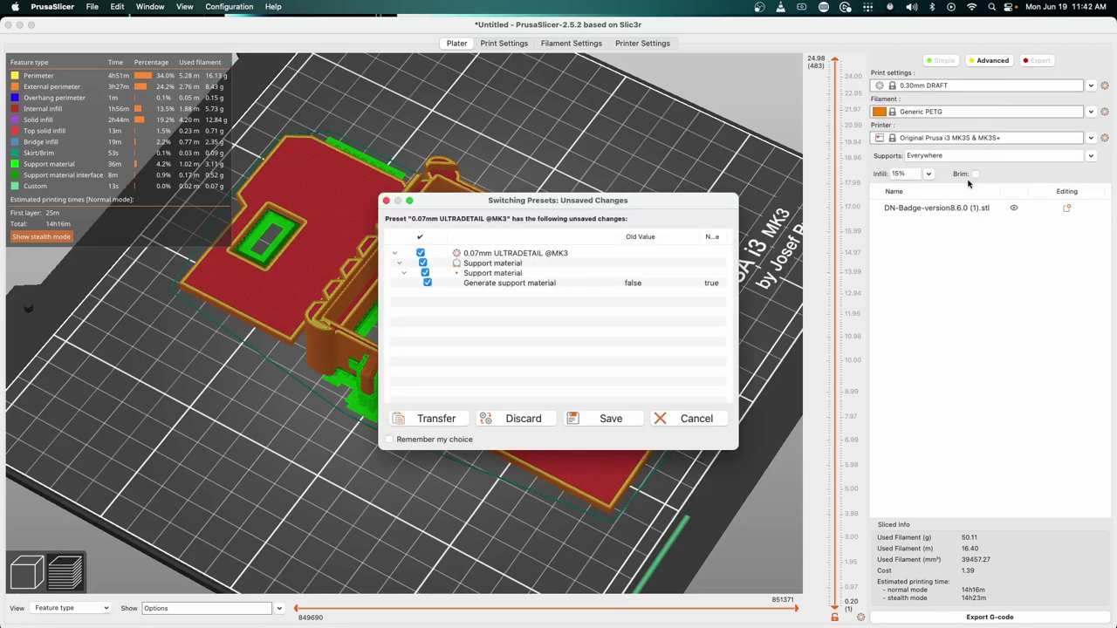
click(432, 419)
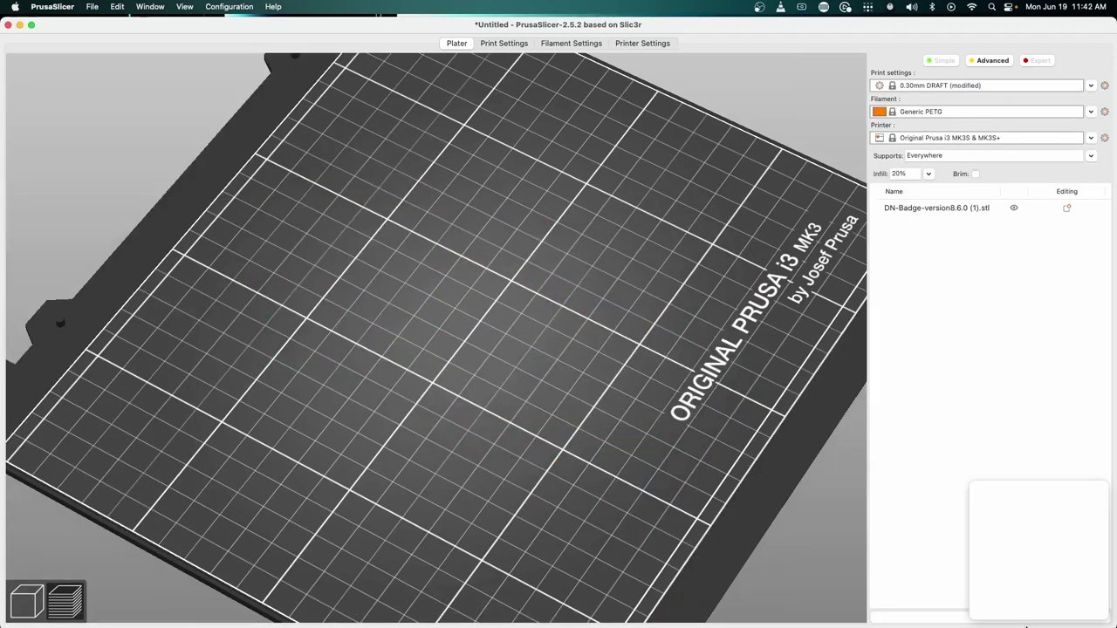
click(938, 620)
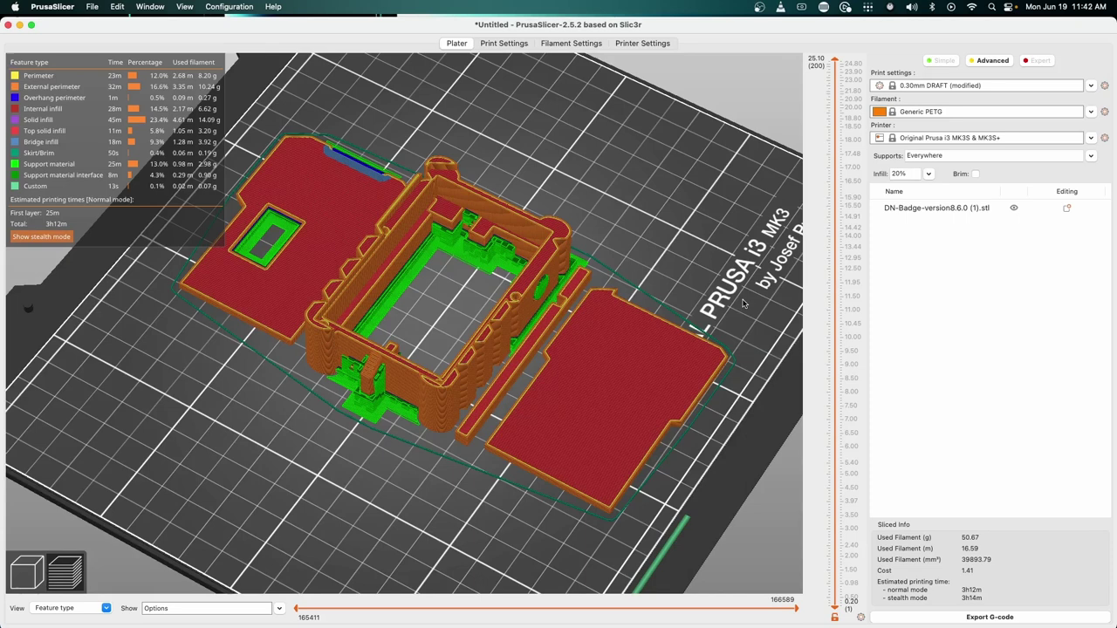
drag(743, 304, 609, 369)
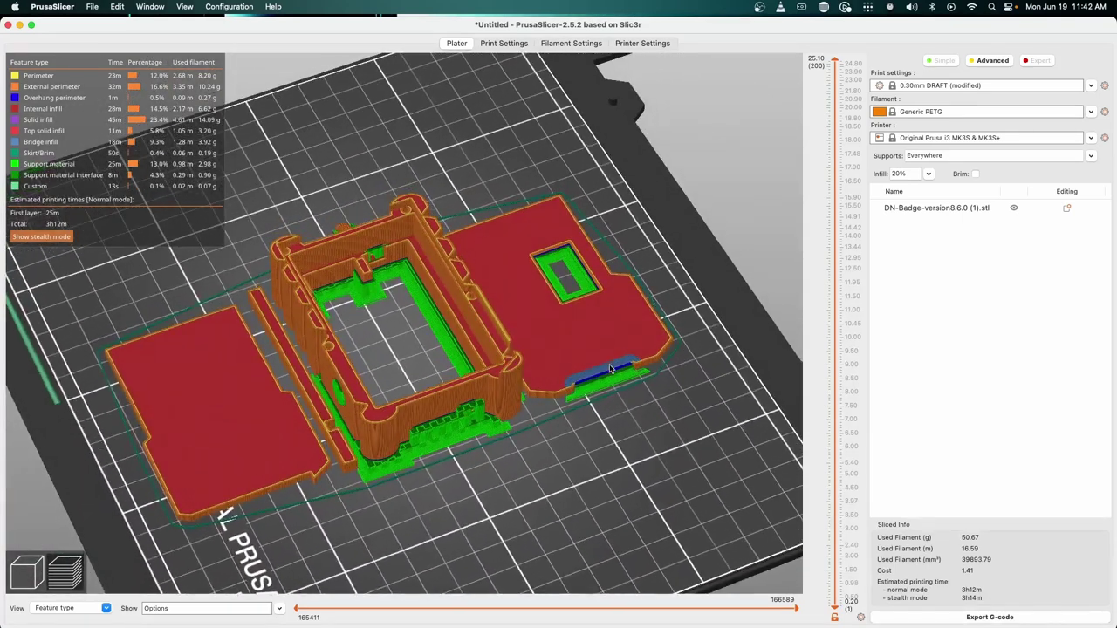
scroll(628, 384, up, 3)
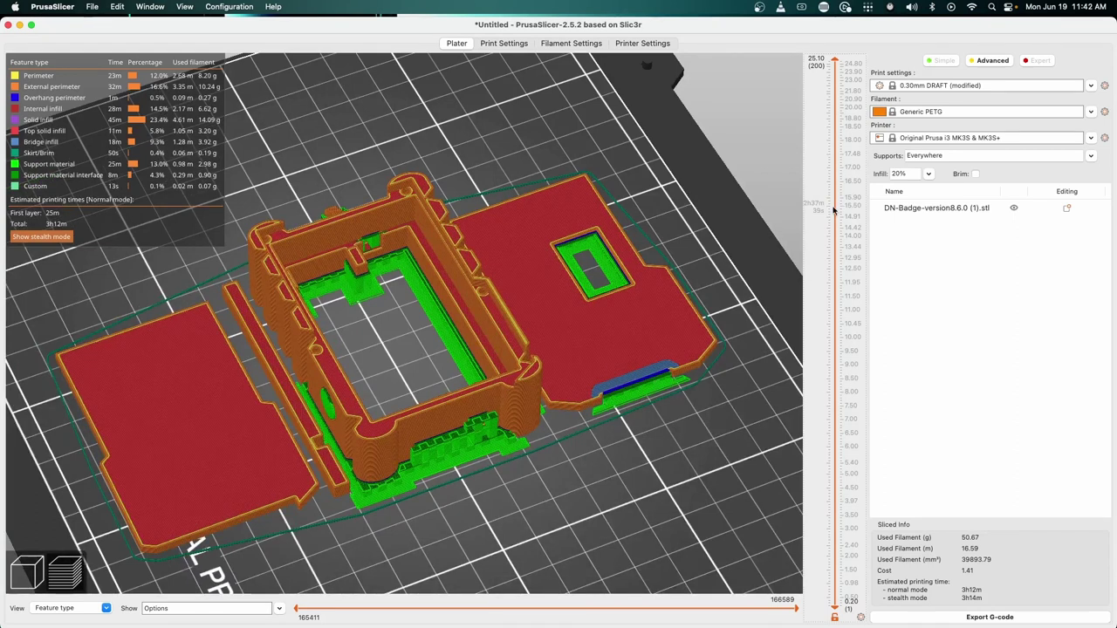
click(1097, 87)
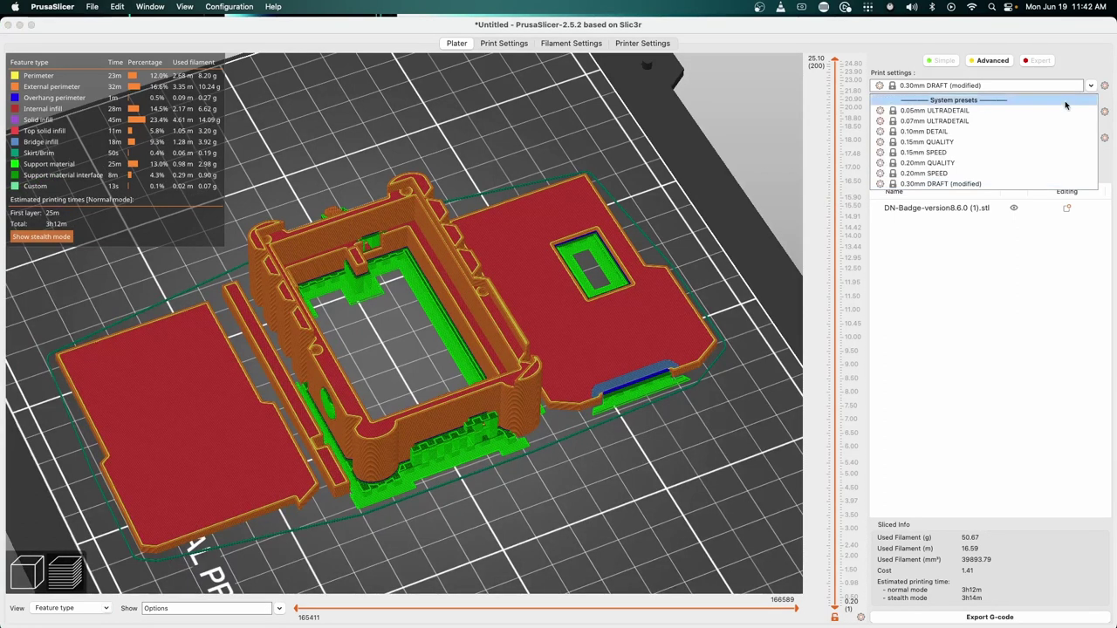
Switch to the 0.20mm QUALITY preset with supports transferred, re-slicing to 4h26m and 47.64 g.
click(1003, 163)
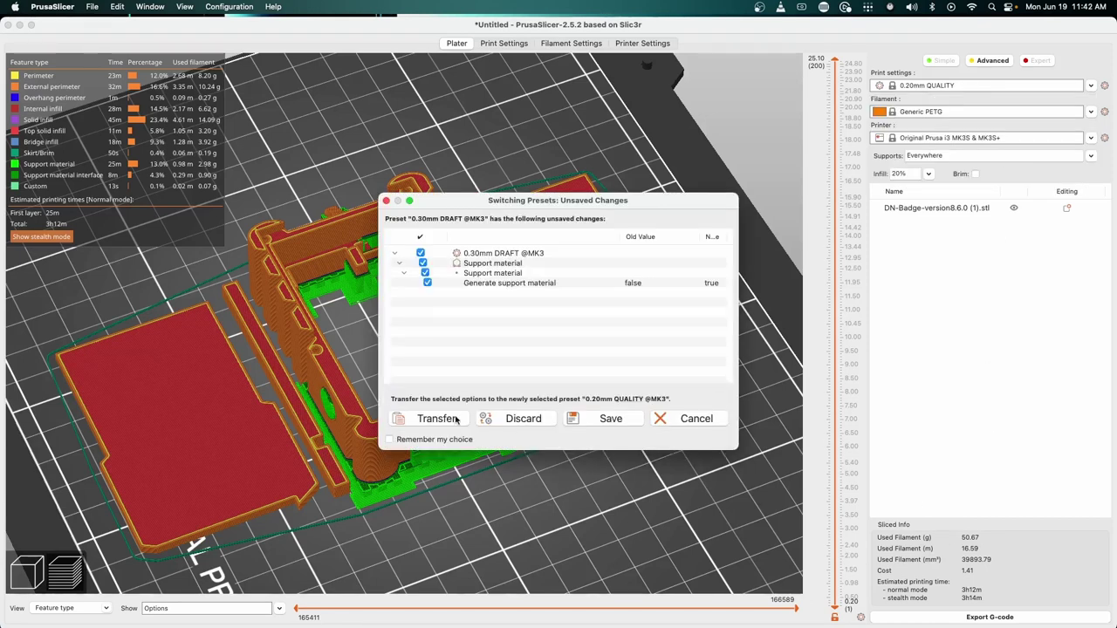
click(428, 419)
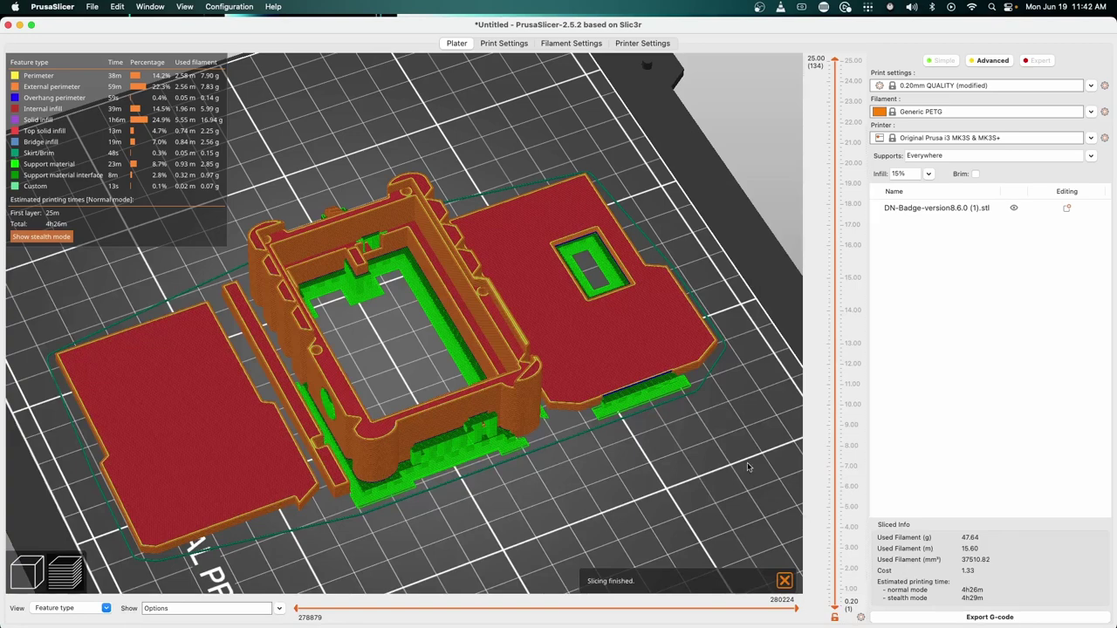
drag(697, 469, 780, 463)
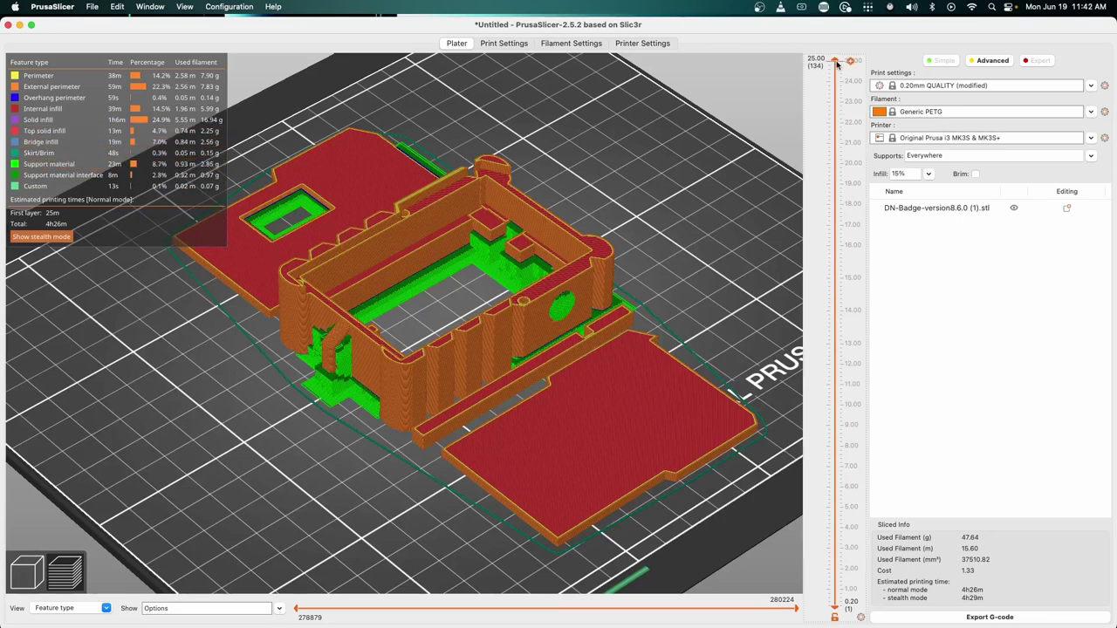
drag(836, 64, 810, 503)
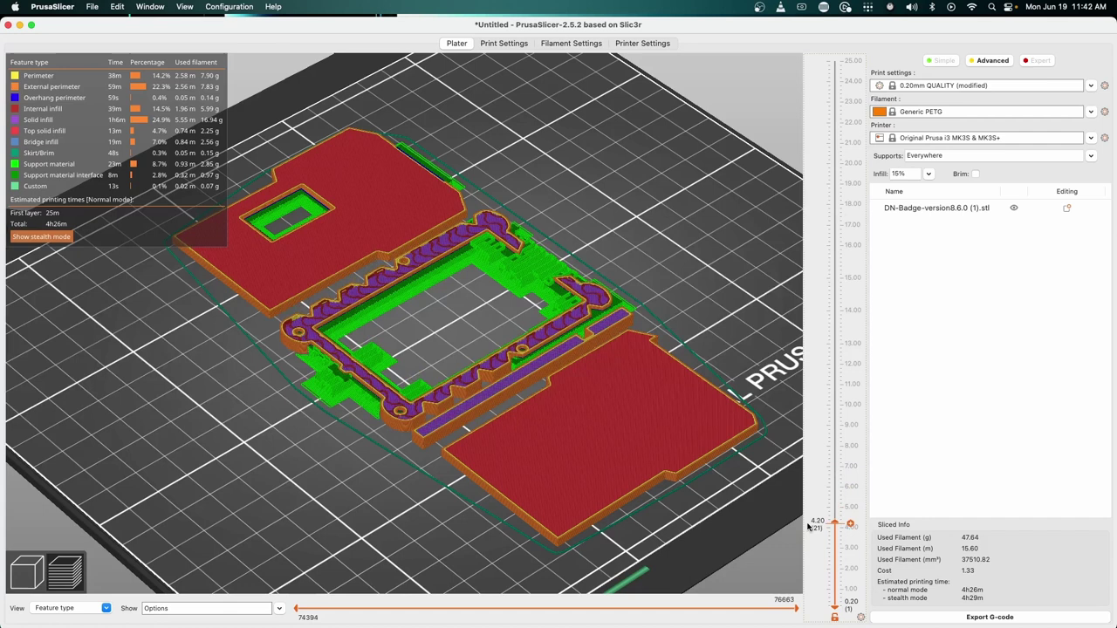
drag(809, 526, 782, 608)
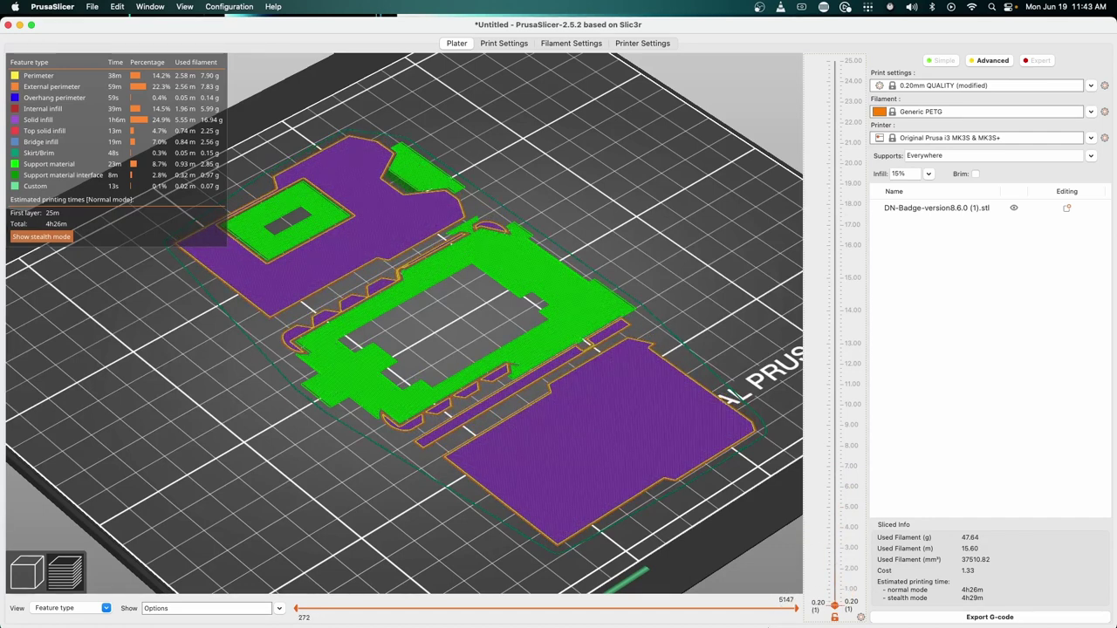
drag(834, 605, 860, 45)
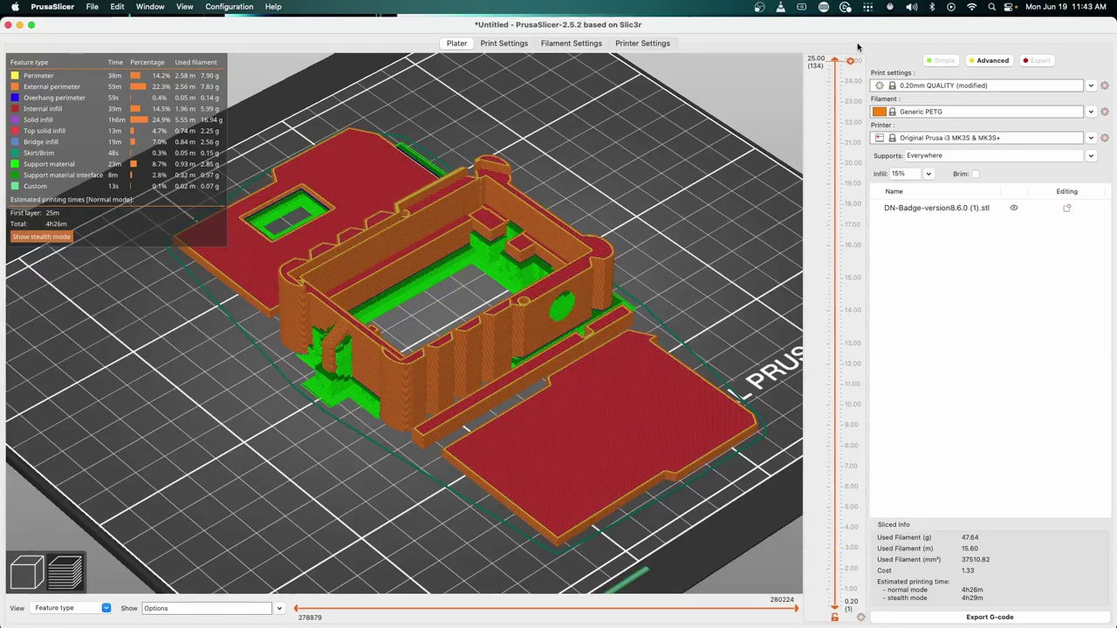
Export the G-code to 3D-Print as 'Default-DN-Badge-version8.6.0_0.2mm…' without the ' (1)' suffix.
click(978, 617)
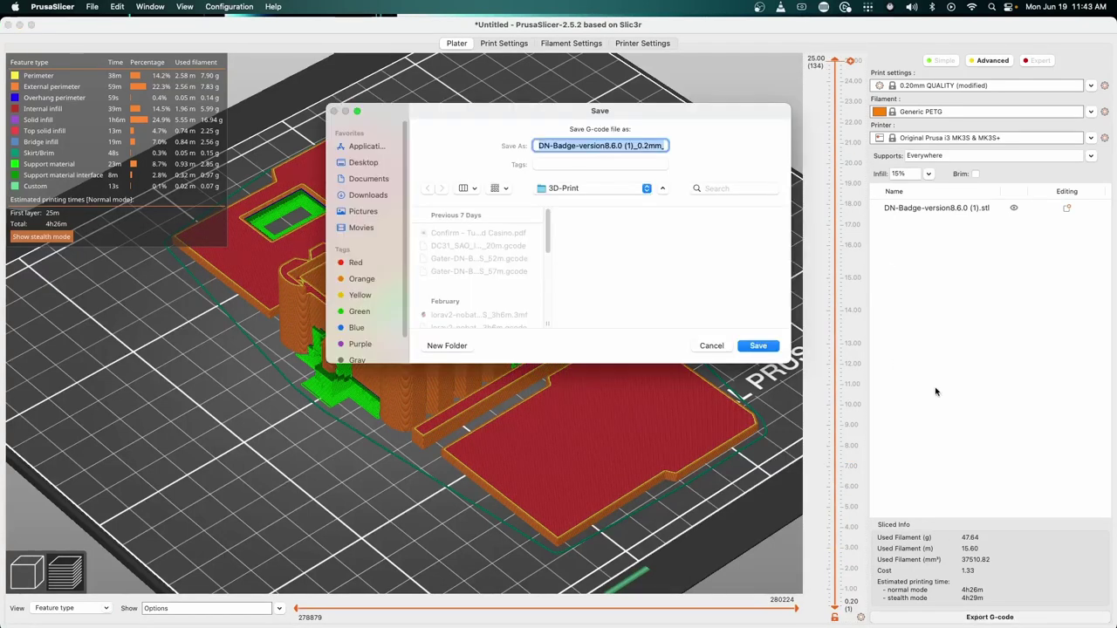
click(635, 145)
key(BackSpace)
key(BackSpace)
key(BackSpace)
key(BackSpace)
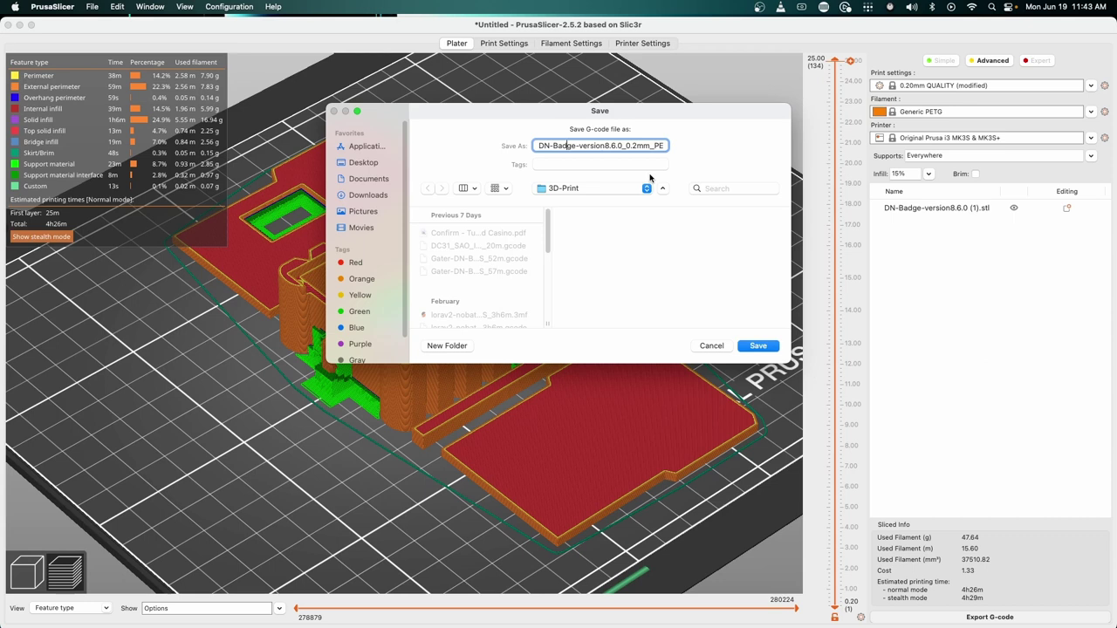
text(Default-)
click(758, 347)
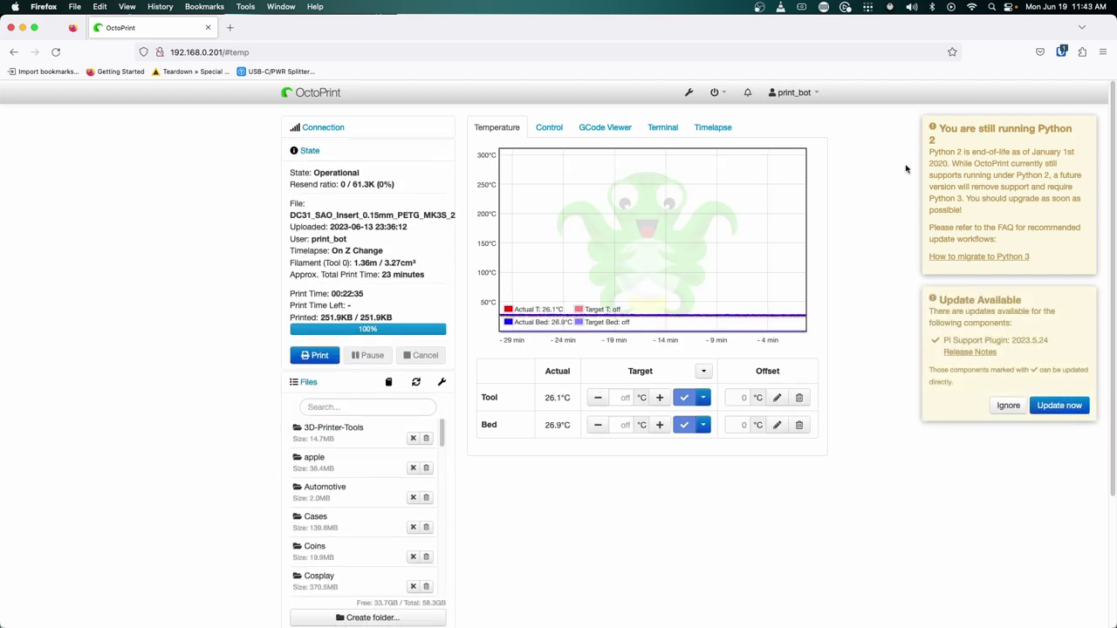
Dismiss the Python 2 and update notices, then open the Darknet-NG folder in Files.
click(1085, 128)
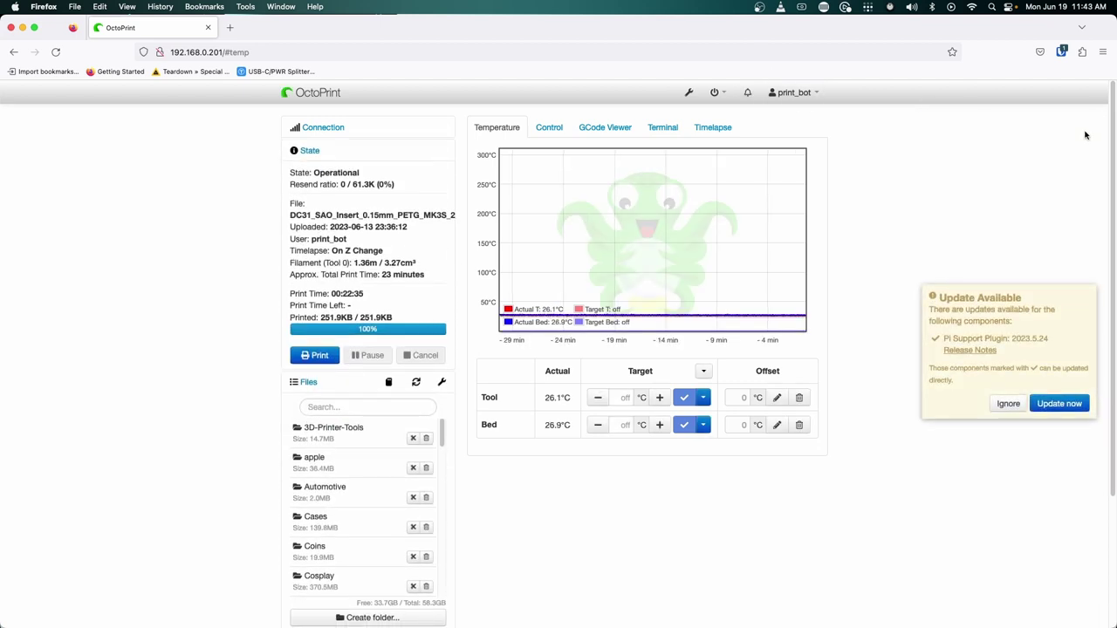
click(1009, 234)
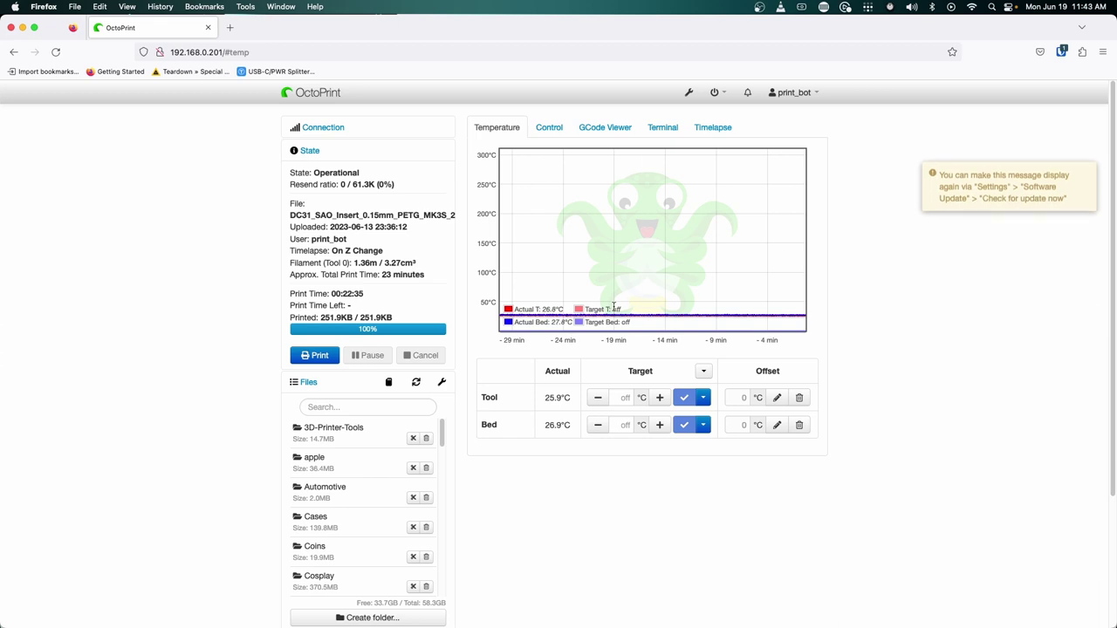
scroll(327, 558, down, 2)
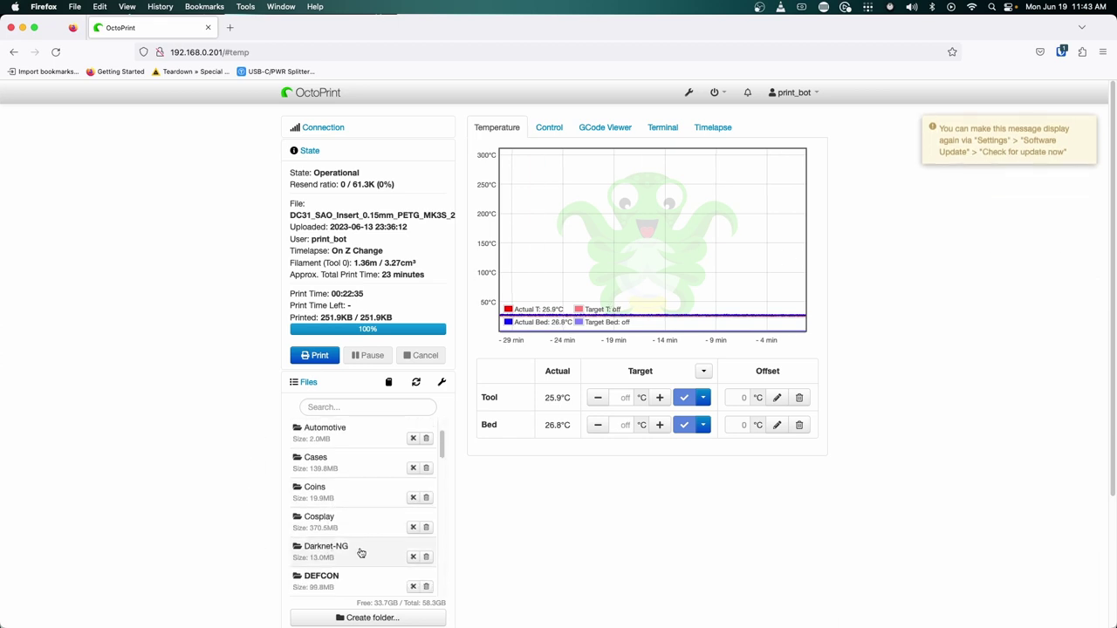
click(354, 552)
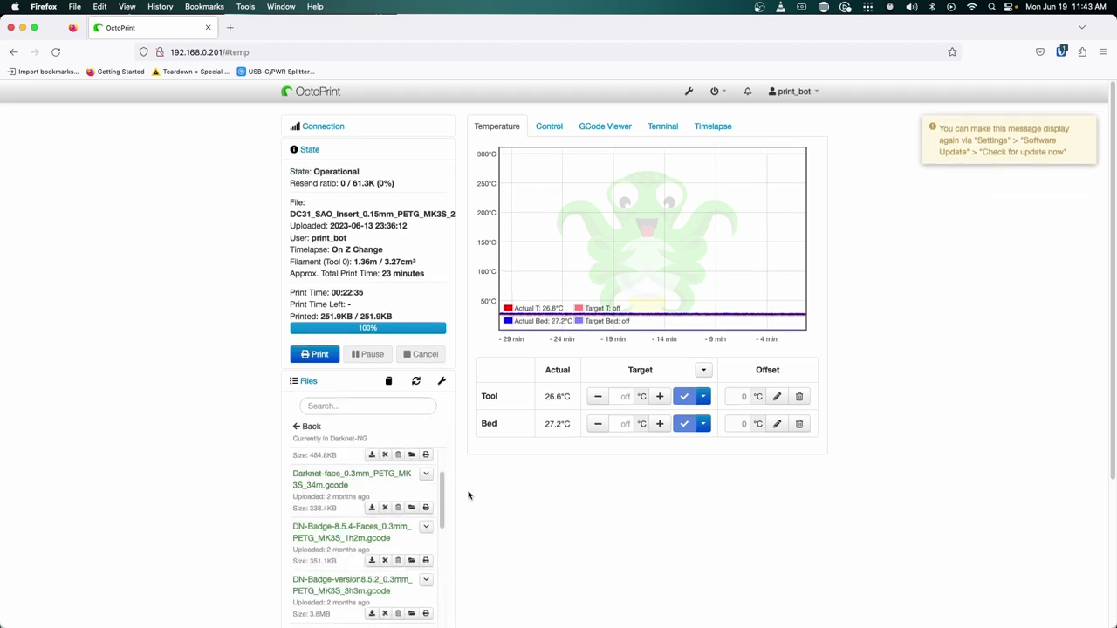
Upload the exported Default-DN-Badge-version8.6.0 0.2mm G-code into the Darknet-NG folder.
scroll(393, 524, down, 2)
scroll(316, 576, up, 1)
scroll(316, 575, down, 4)
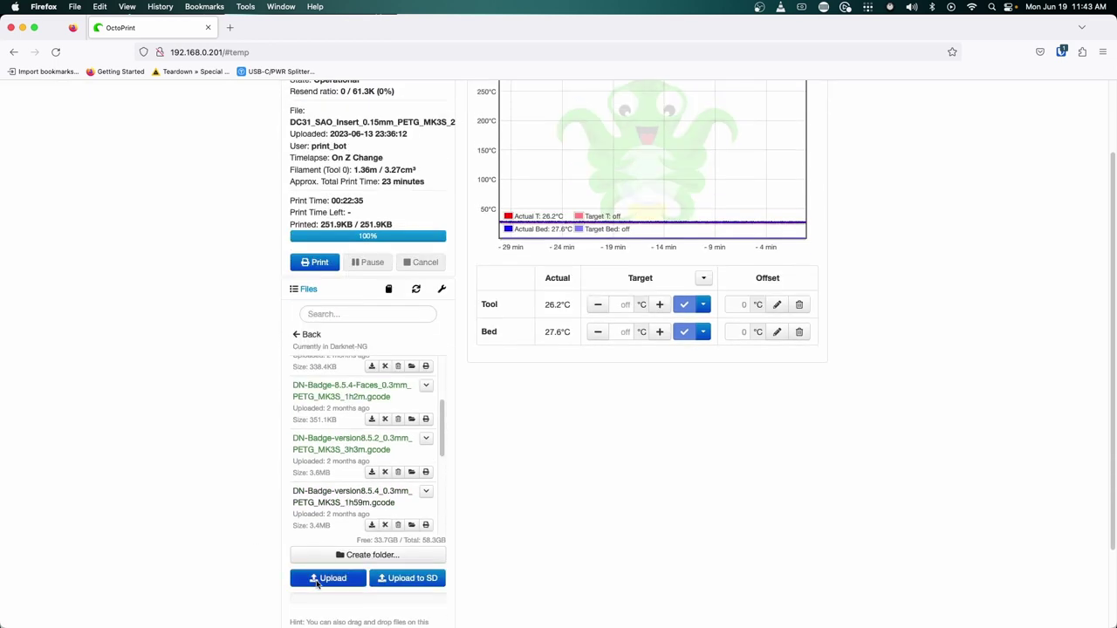
click(316, 582)
click(381, 120)
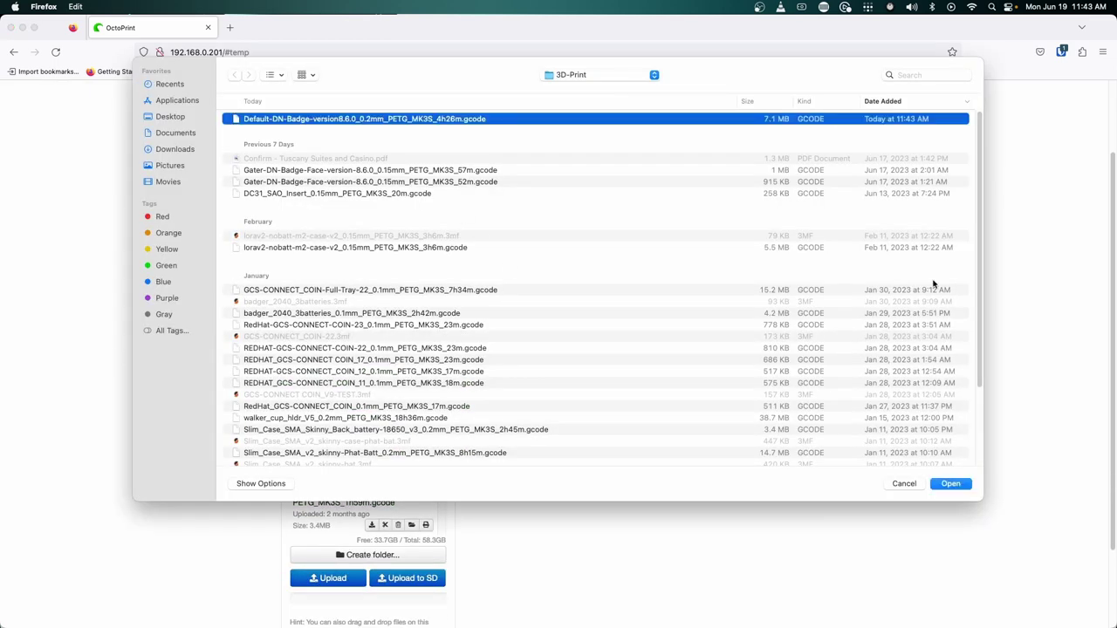
click(951, 484)
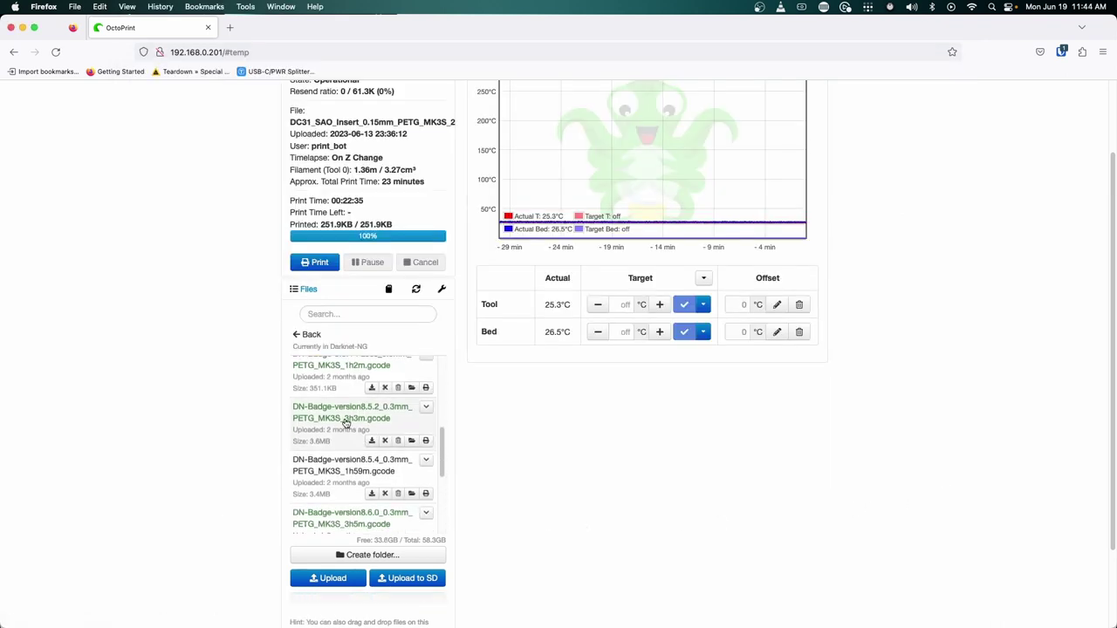
Load the uploaded Default-DN-Badge-version8.6.0_0.2mm_PETG_MK3S_4h26m.gcode as the active print file.
scroll(345, 422, up, 5)
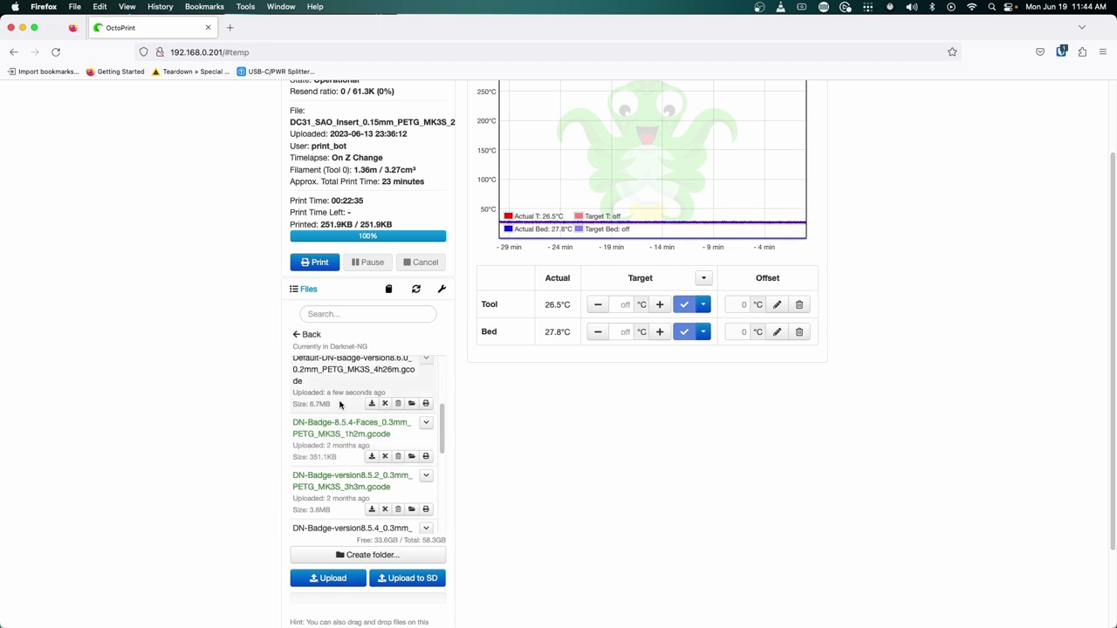
click(340, 446)
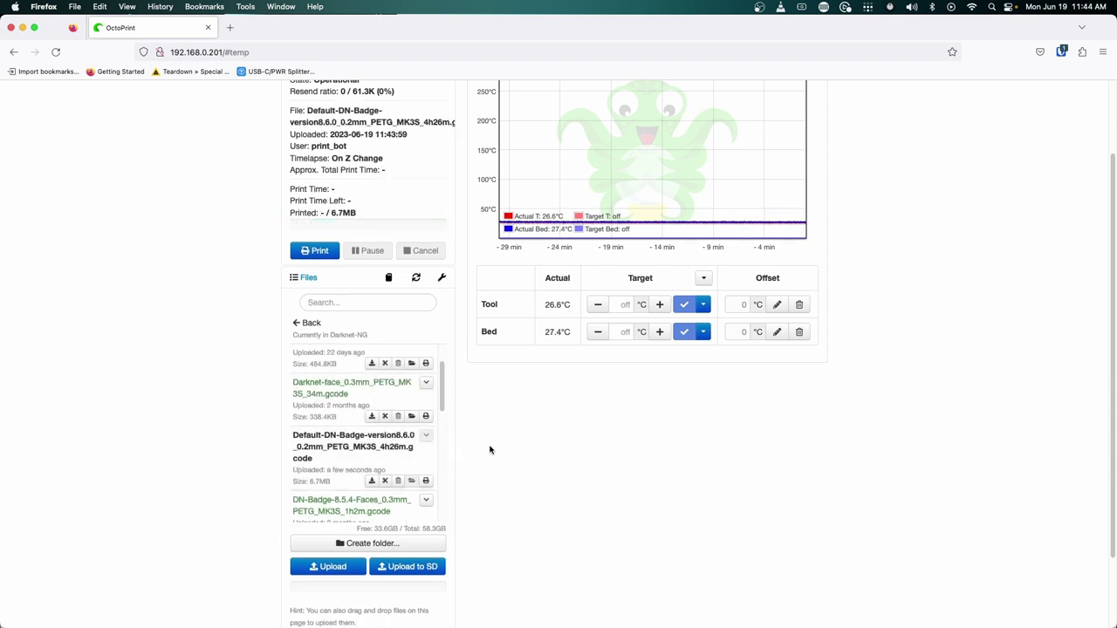
scroll(494, 457, up, 2)
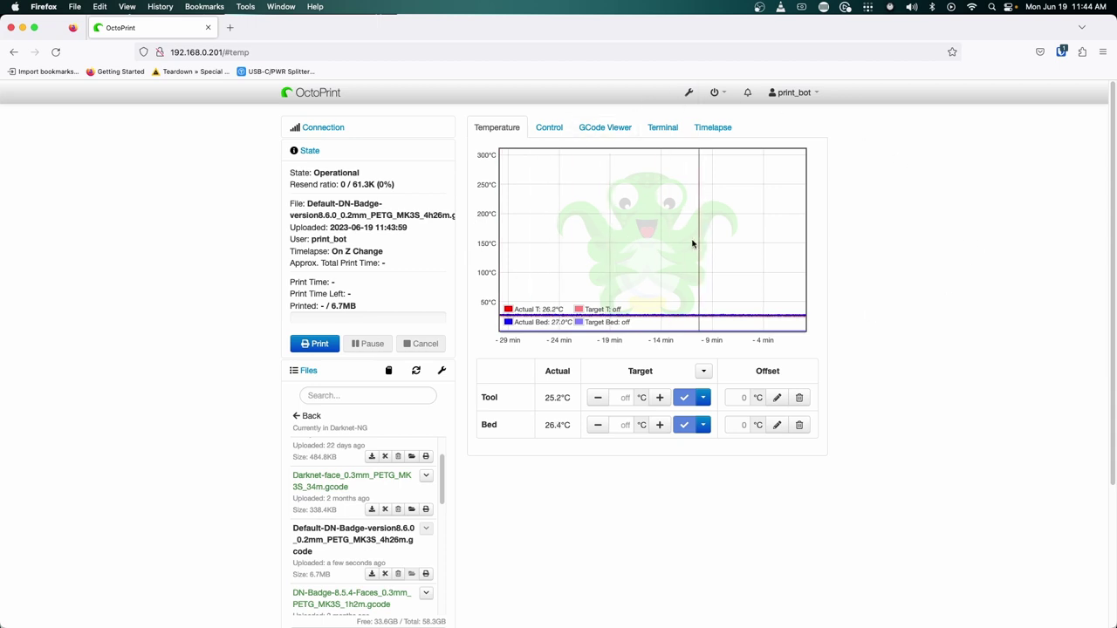
click(550, 129)
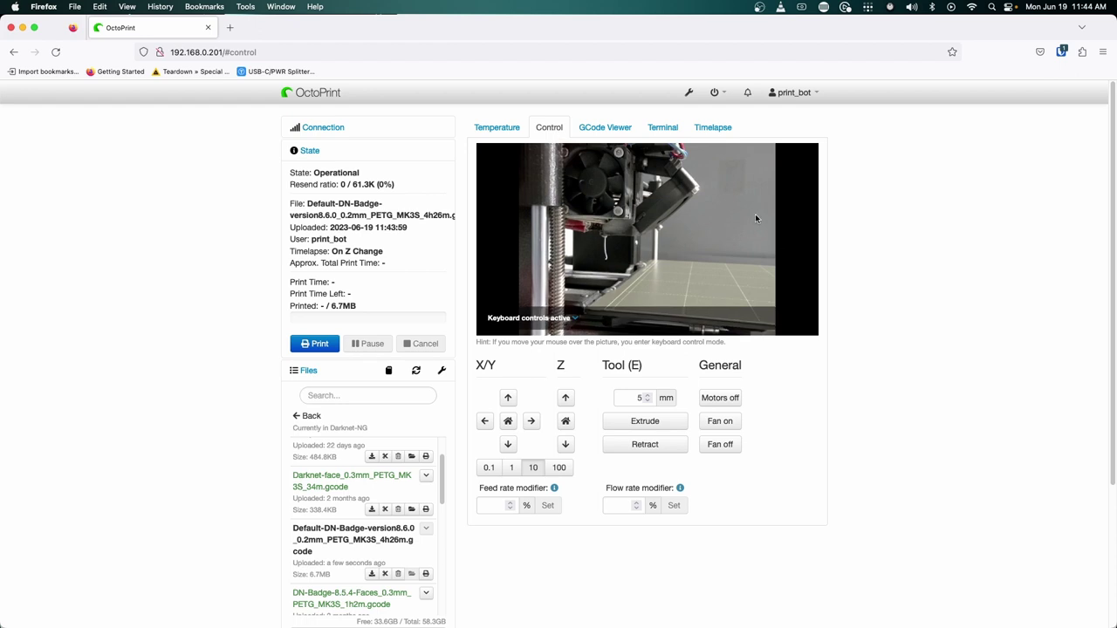
click(610, 131)
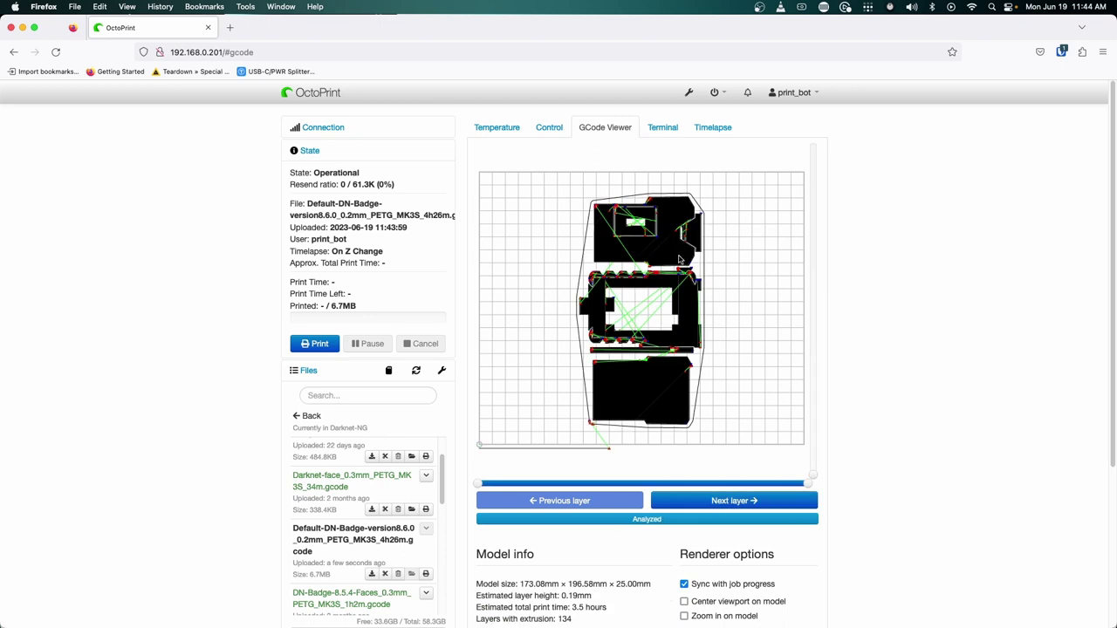
click(497, 129)
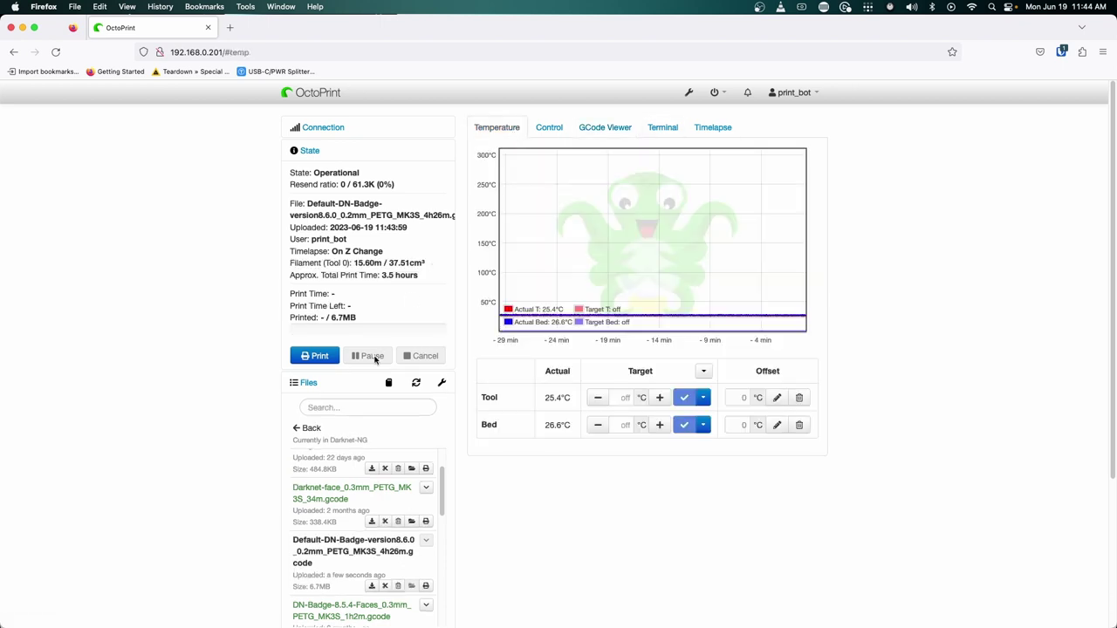